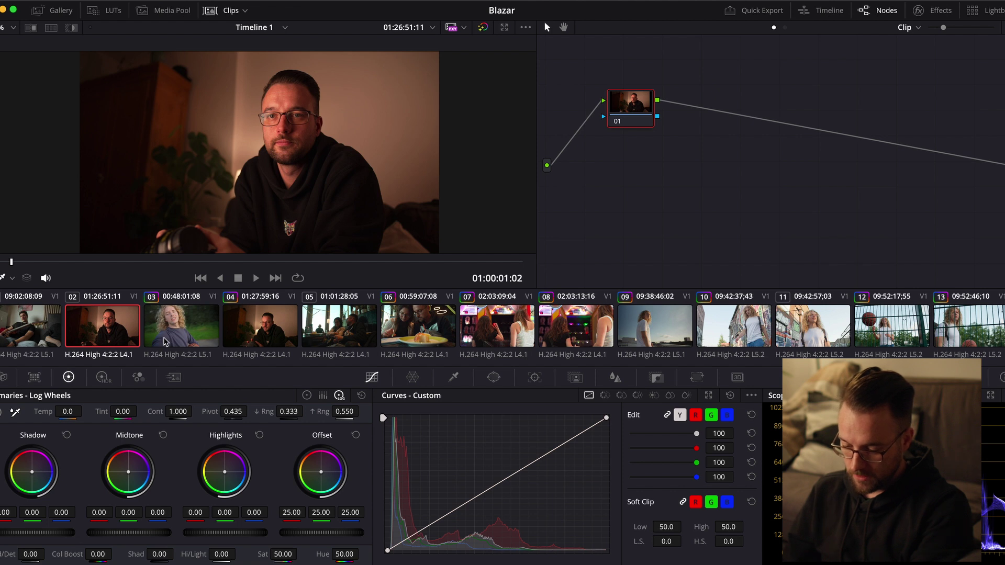
Step: Step through the grades of clips 03 to 11 in the clip strip
left_click(167, 343)
left_click(273, 336)
left_click(331, 341)
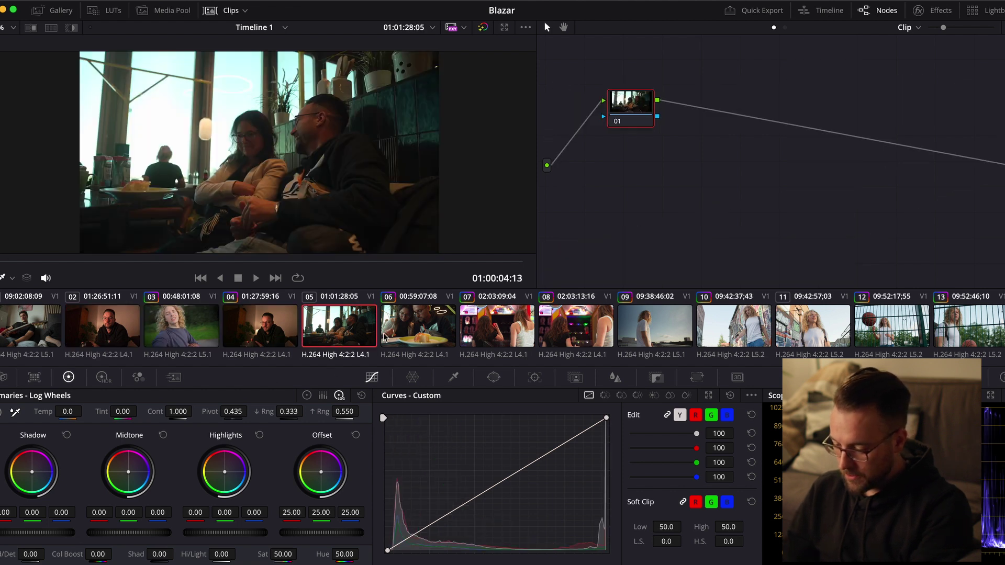
left_click(385, 335)
left_click(499, 348)
left_click(582, 343)
left_click(654, 338)
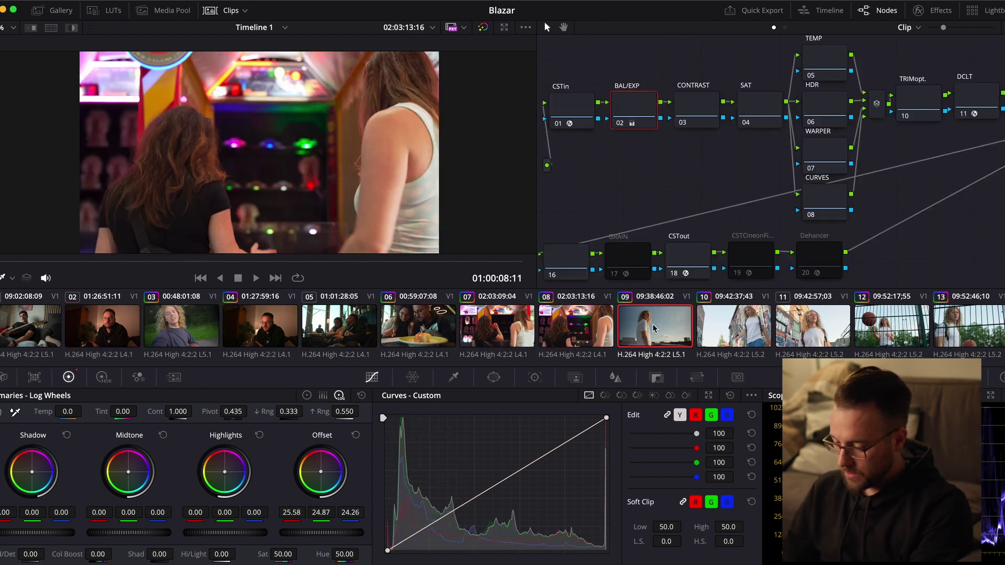
left_click(727, 335)
left_click(815, 329)
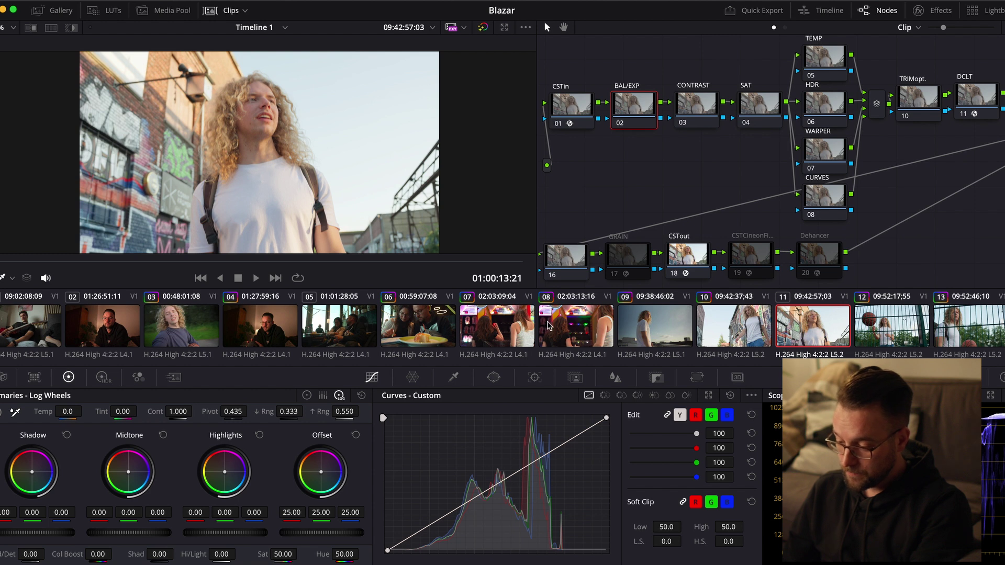
Step: Revisit the grades of clips 08, 06, 04, 05, 03 and 01, then show the Timeline node graph
left_click(555, 326)
left_click(413, 331)
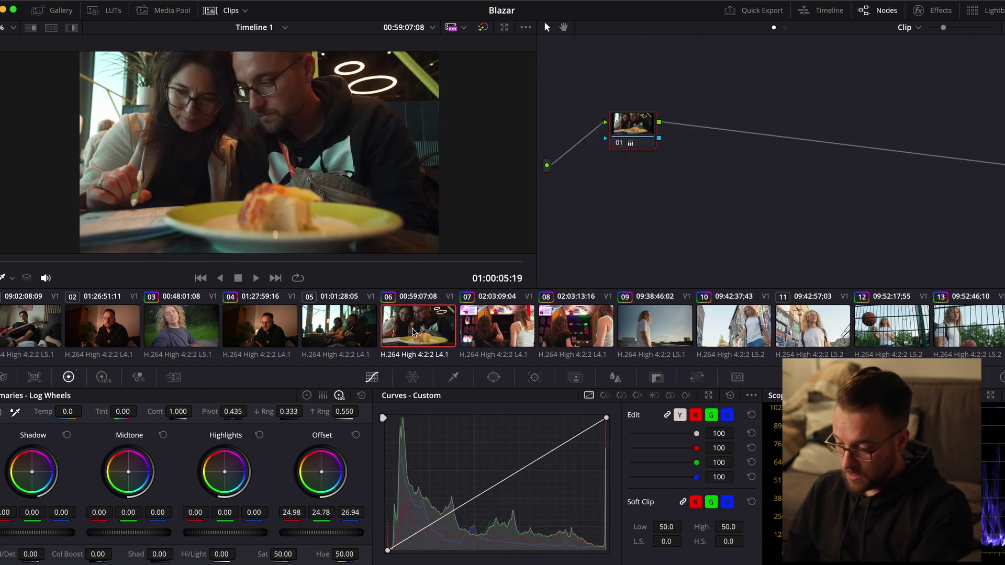
left_click(271, 332)
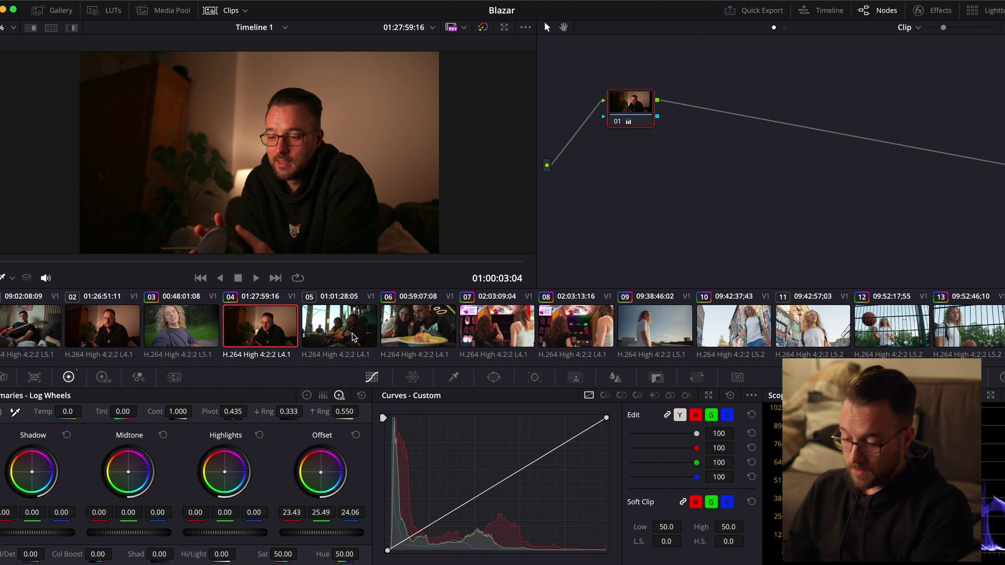
left_click(353, 335)
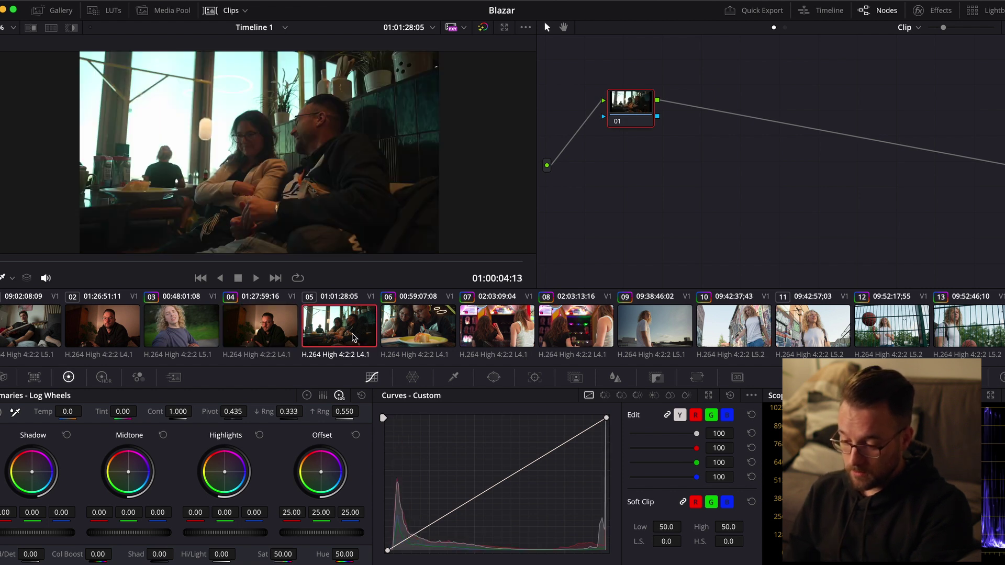
left_click(272, 332)
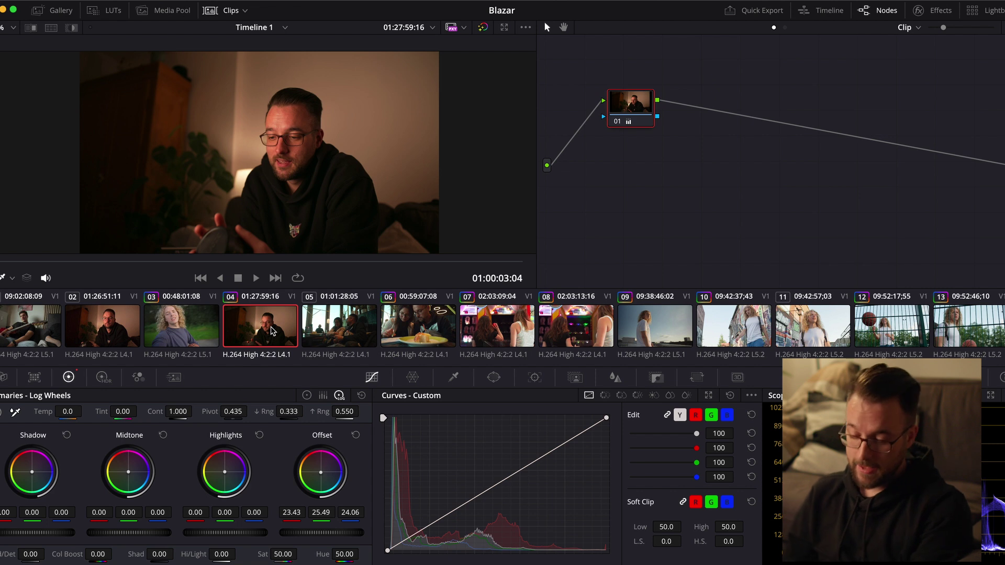
left_click(201, 331)
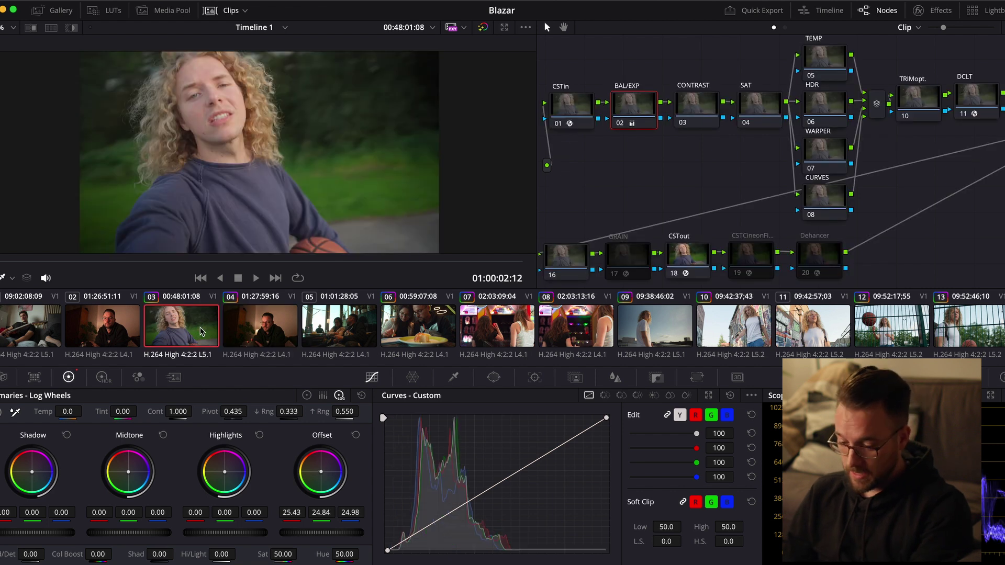
left_click(37, 342)
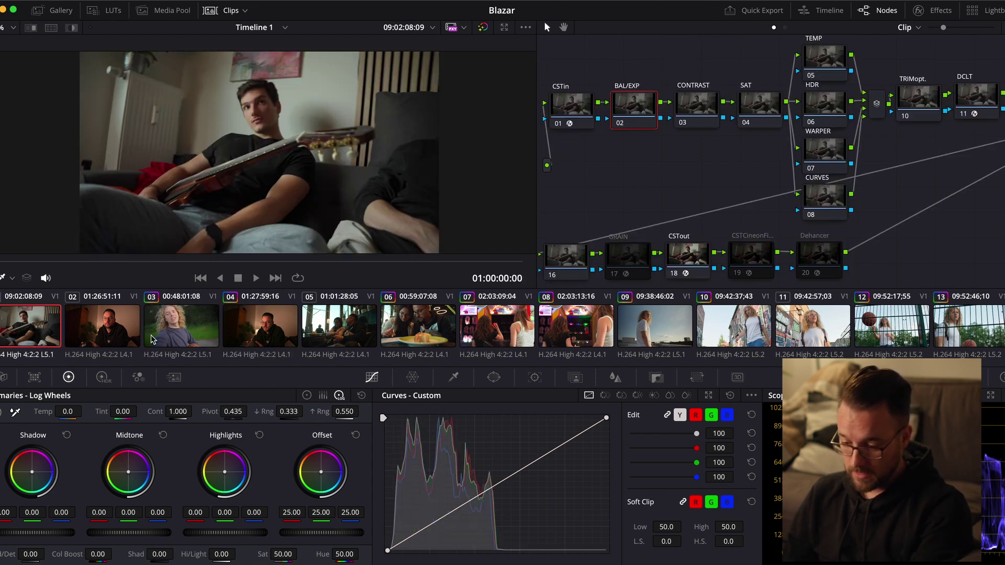
left_click(151, 339)
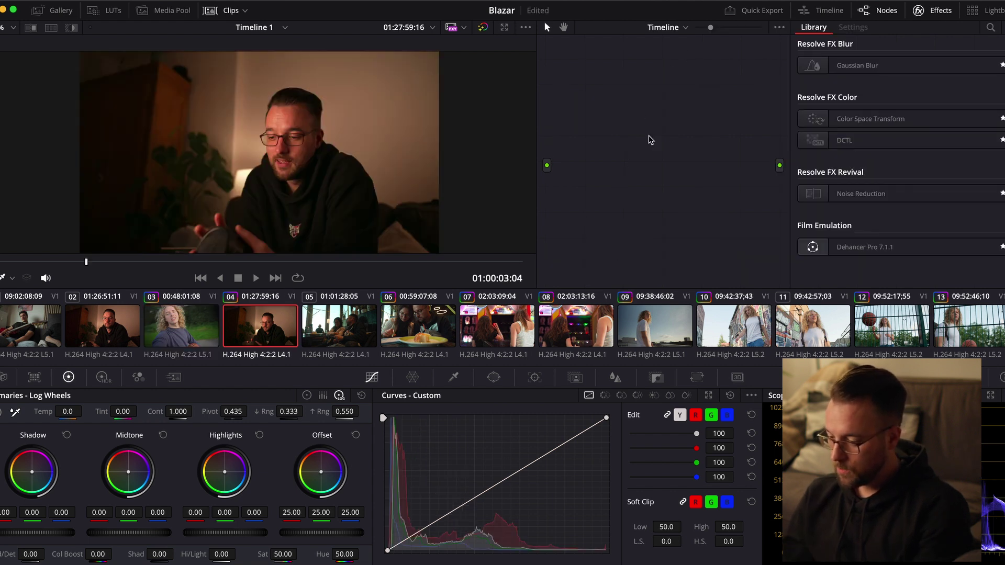
Step: Add serial node 01 to the Timeline node graph and apply the DCTL effect to it
left_click(919, 21)
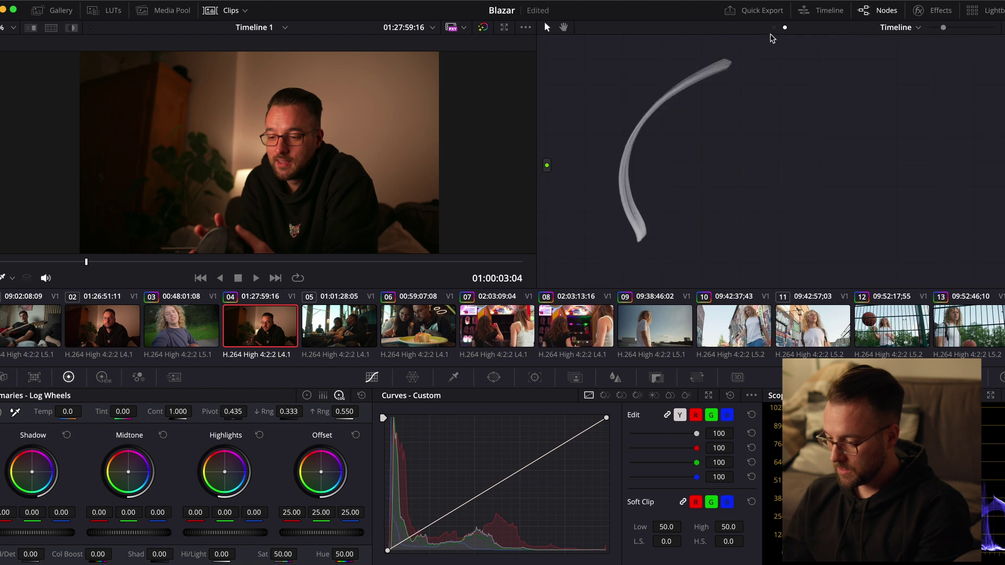
left_click(786, 29)
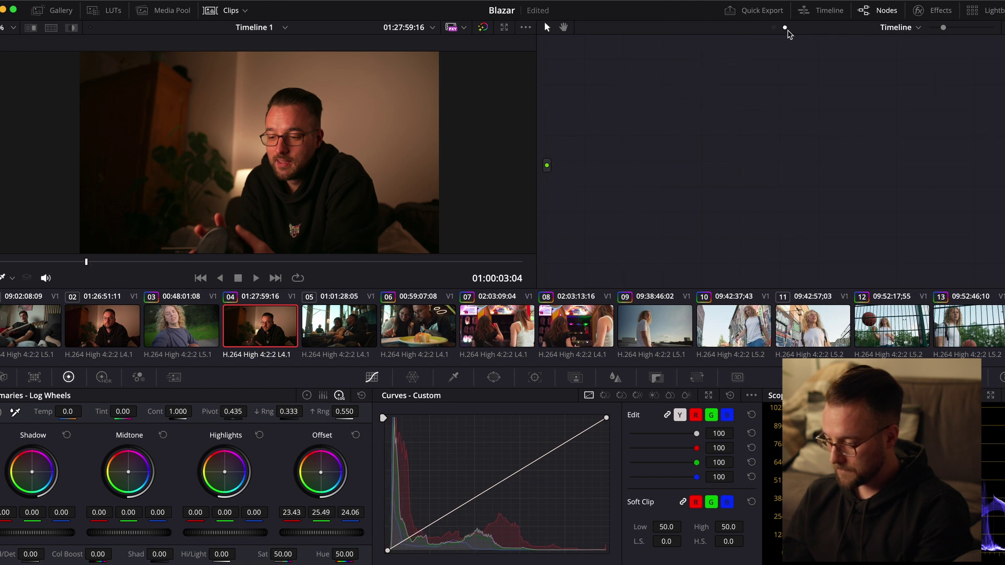
key("alt+s")
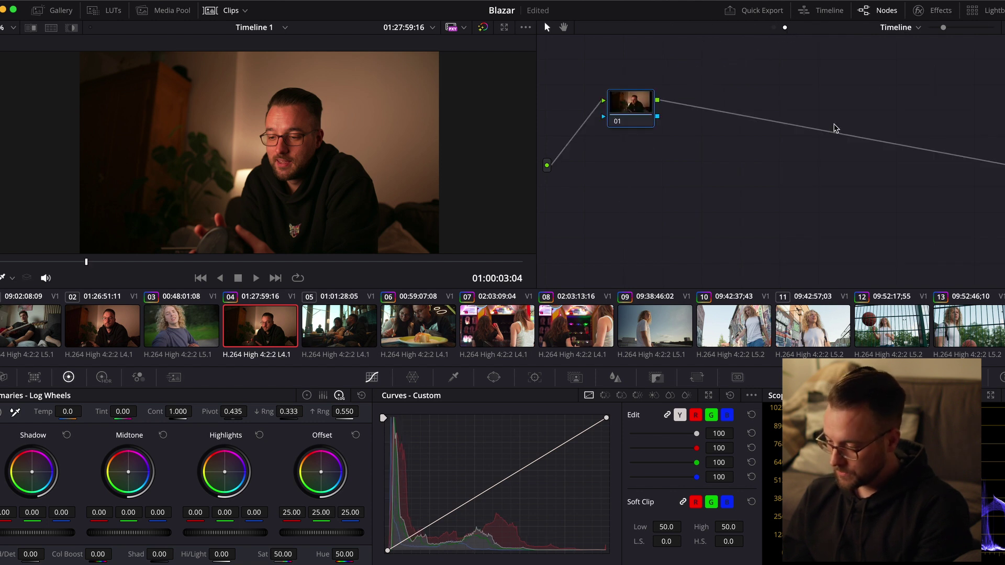
left_click(945, 12)
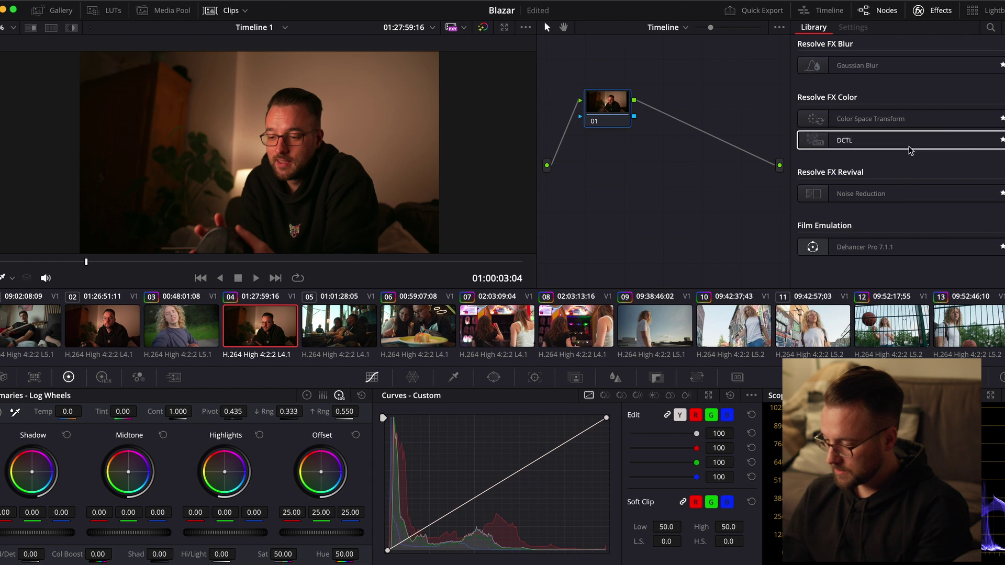
left_click_drag(911, 151, 616, 107)
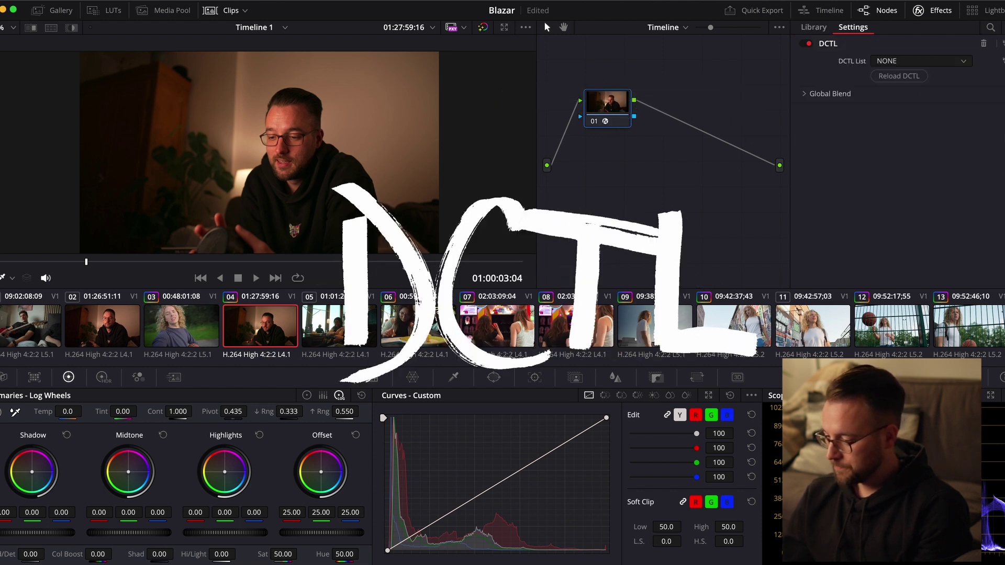
Step: Browse the MONO DCTLs in the DCTL List without selecting one, then hide the effects panel
left_click(967, 63)
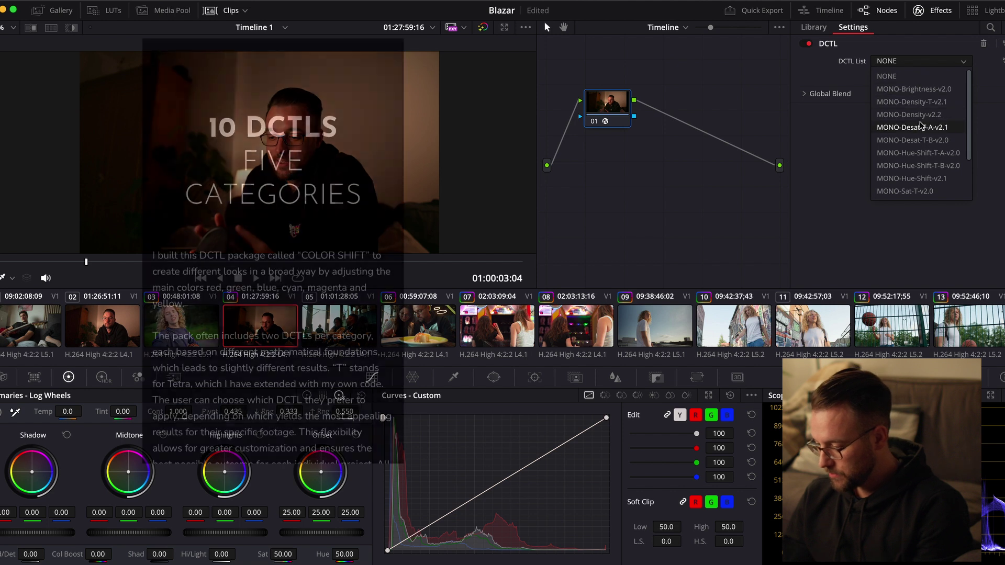
scroll(921, 126, "down", 2)
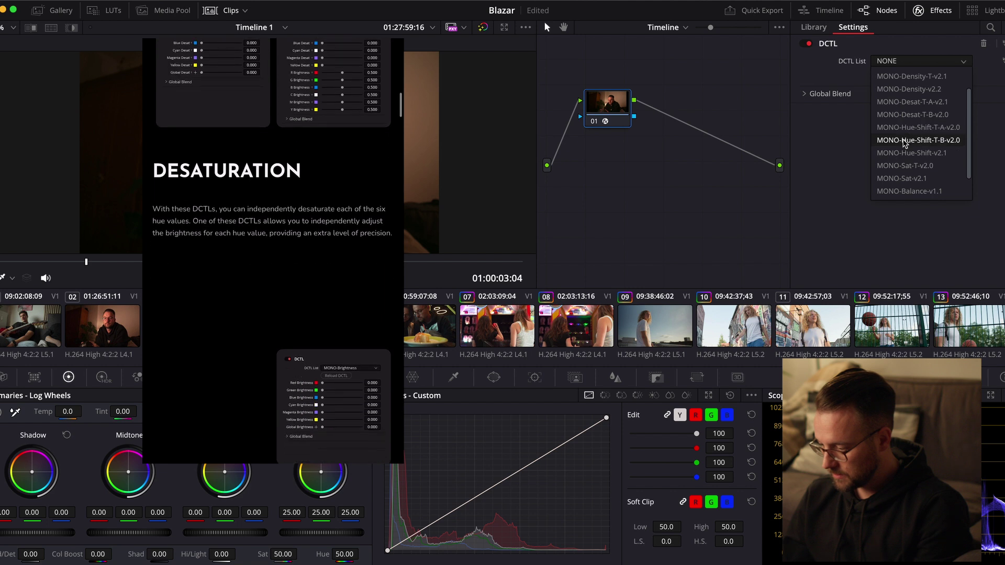
scroll(897, 134, "down", 1)
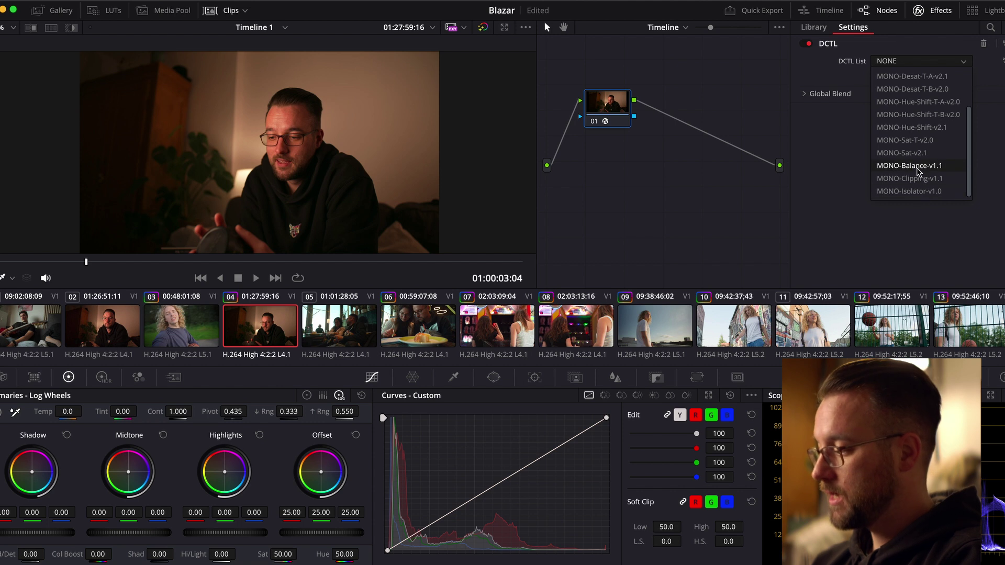
left_click(615, 109)
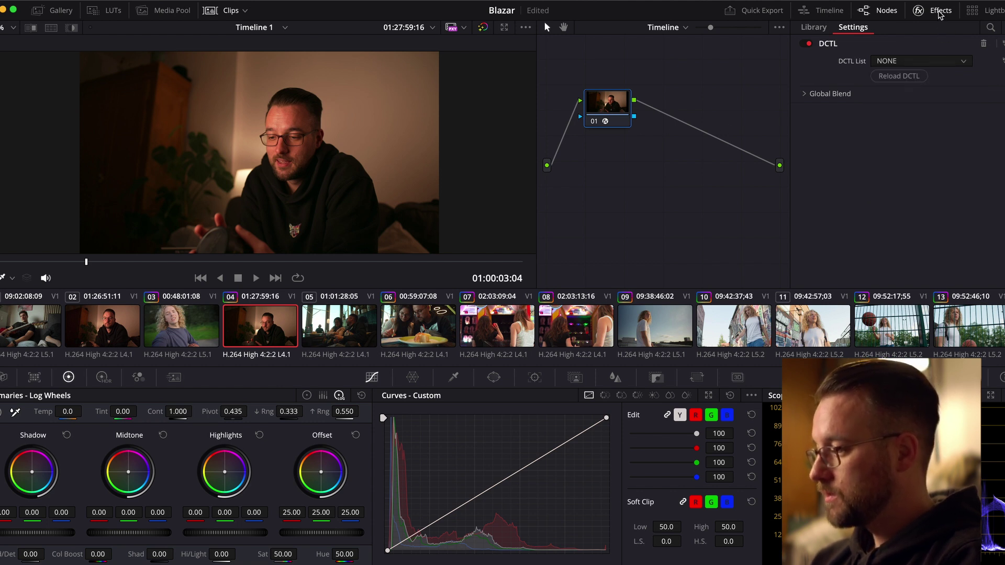
left_click(941, 12)
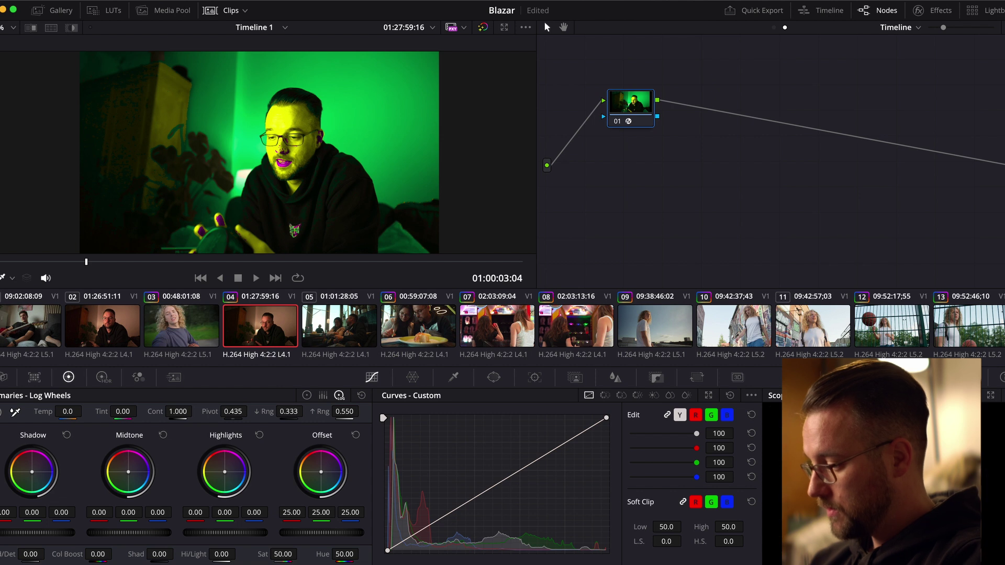
Step: Open the floating Scopes window with vectorscope, waveform and histogram for clip 04
key("super+shift+w")
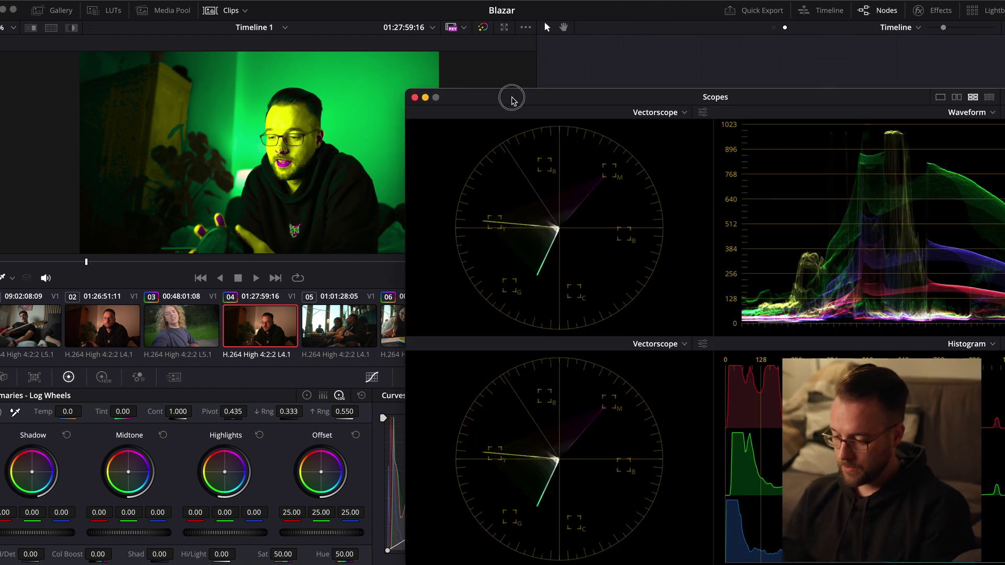
Step: Move the Scopes window aside and bypass timeline node 01 to compare the vectorscope
left_click_drag(512, 96, 624, 156)
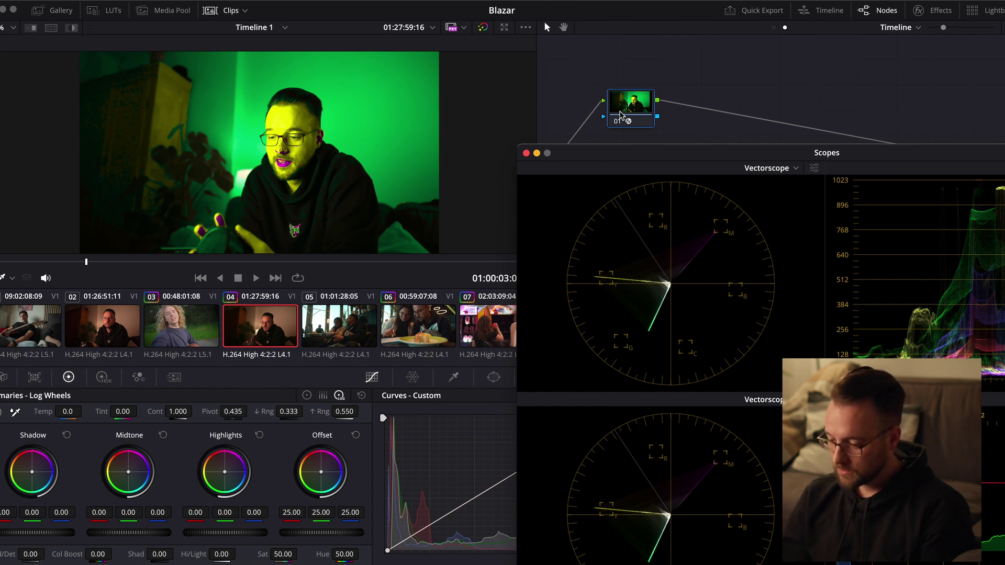
left_click(617, 124)
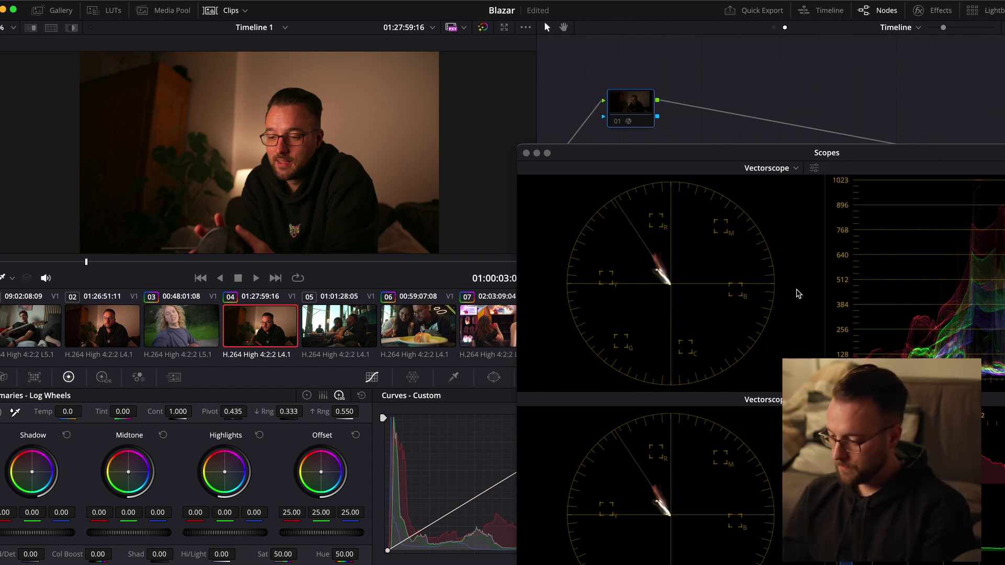
Step: Re-enable timeline node 01 and update all Lightbox thumbnails to show the skin-tone overlay
left_click(537, 153)
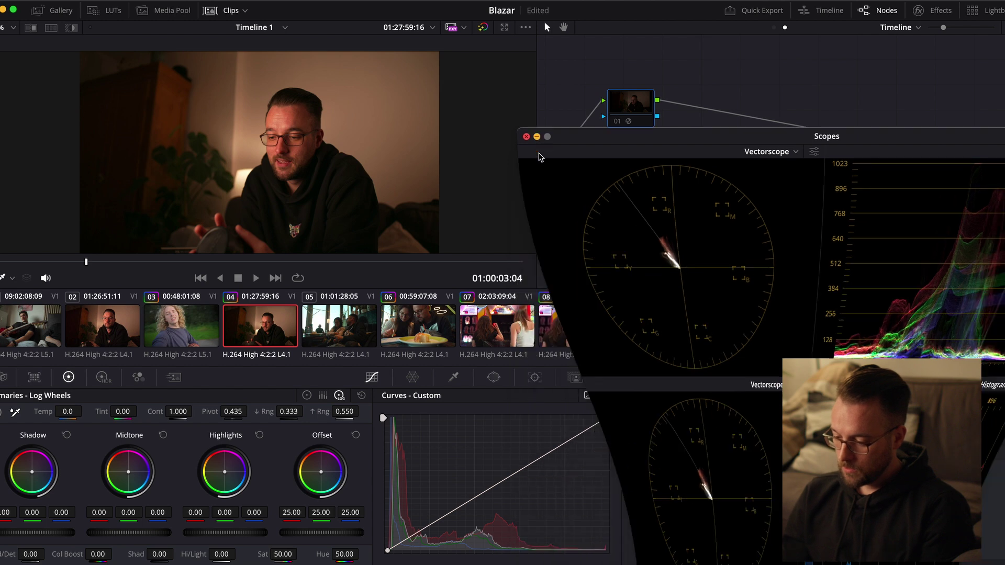
left_click(617, 123)
left_click(994, 9)
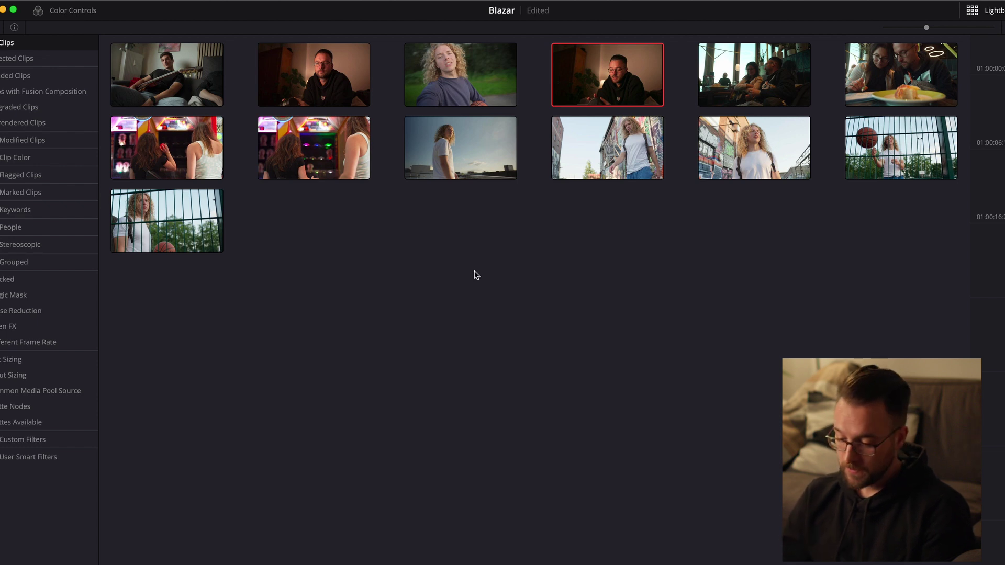
right_click(622, 81)
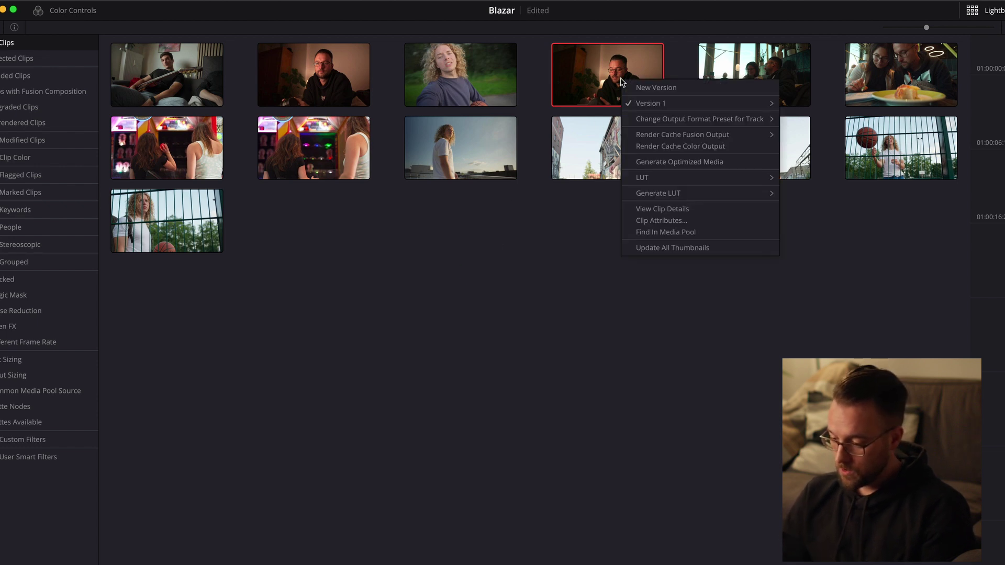
left_click(689, 248)
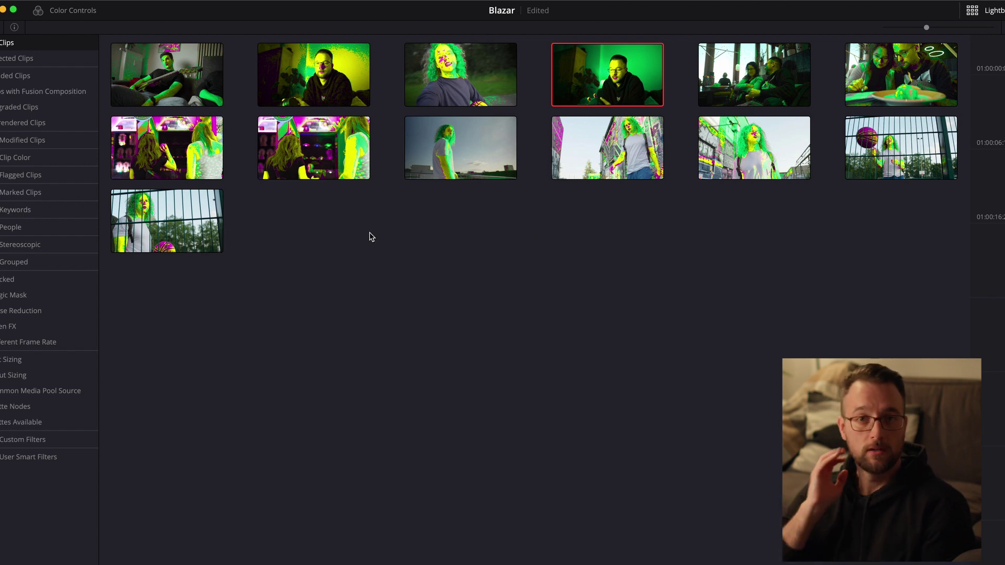
key("Home")
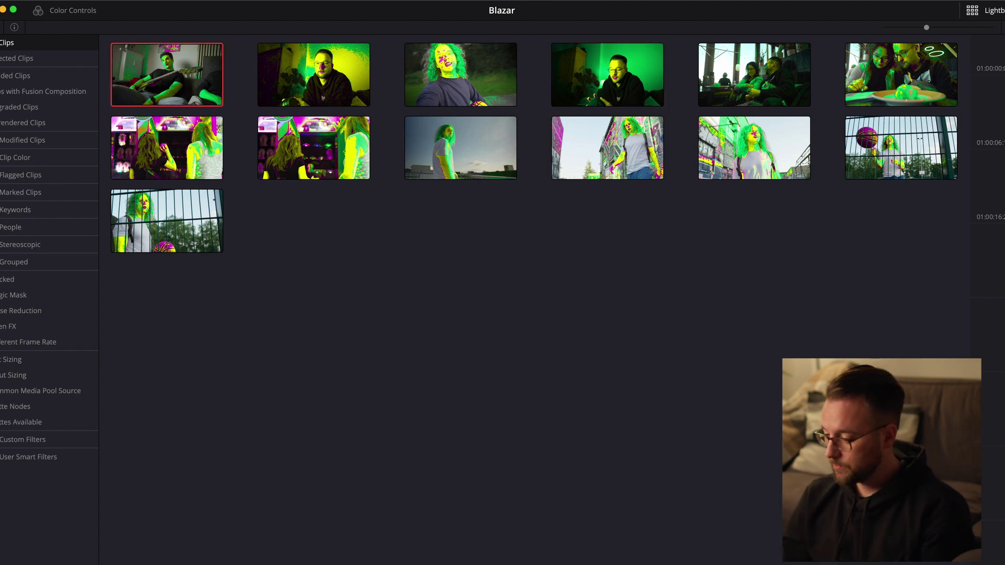
Step: Leave Lightbox and shift clip 01's Offset wheel to 24.92/23.72/24.19 in its clip node tree
key("Escape")
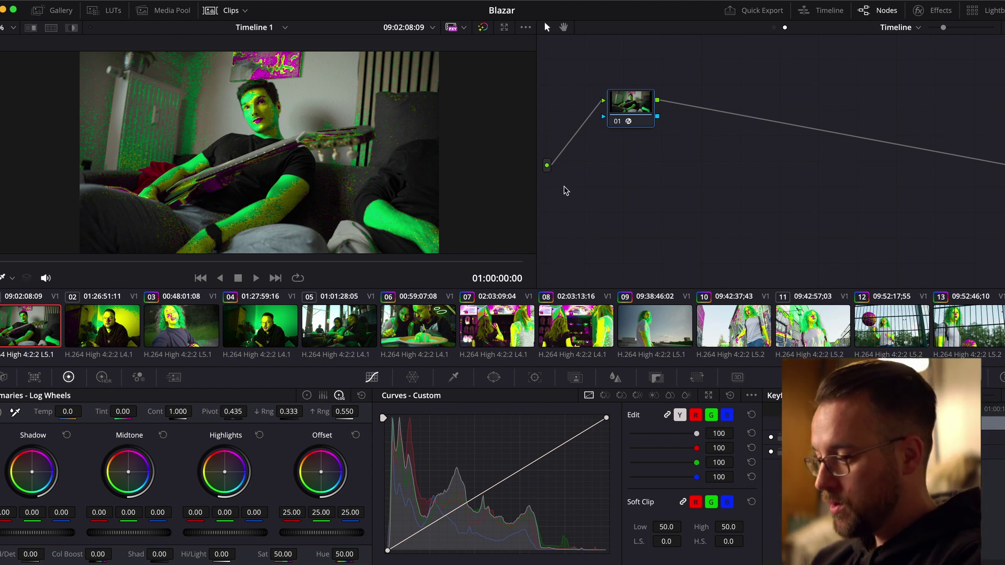
left_click(774, 28)
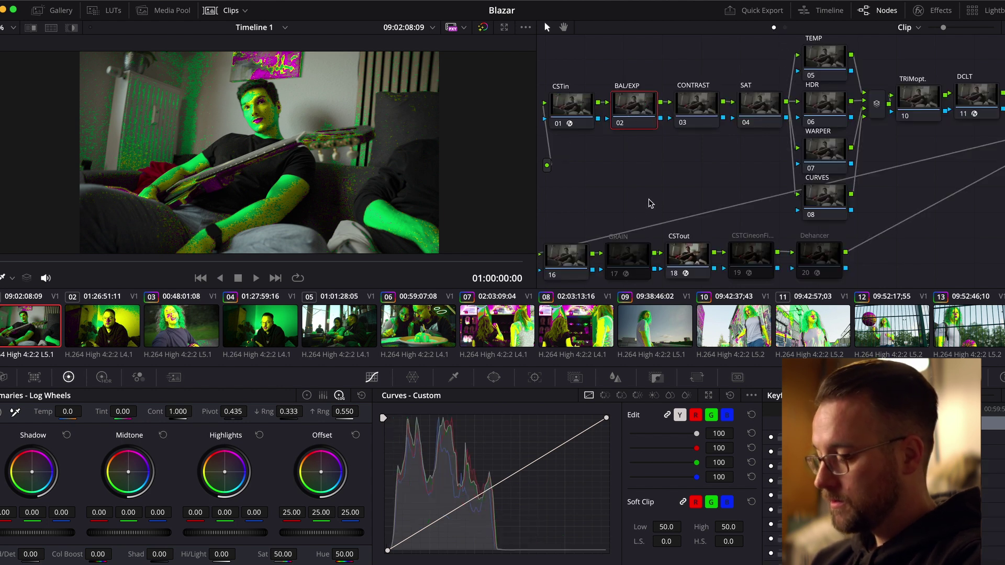
left_click(307, 395)
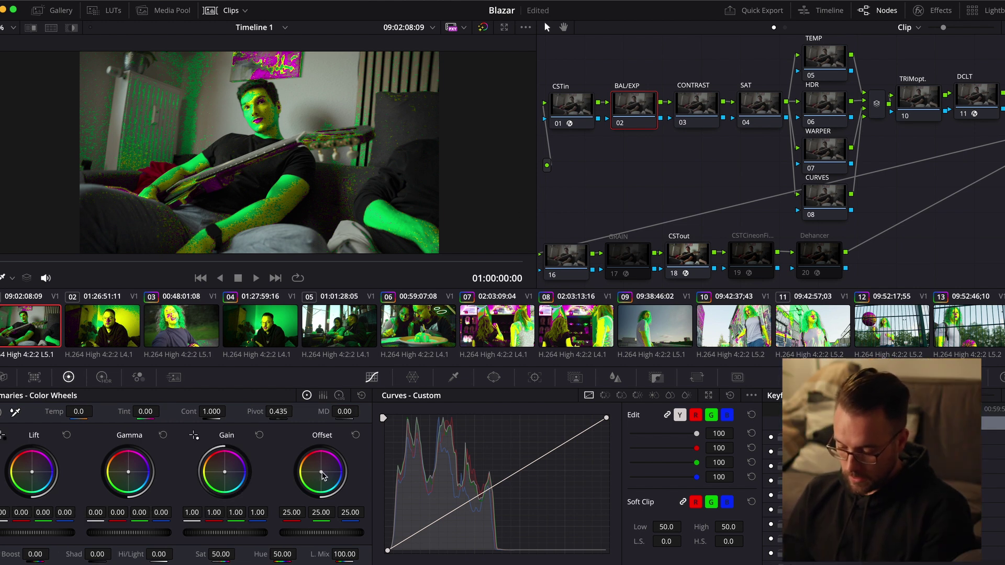
mouse_move(323, 475)
left_mouse_down()
mouse_move(315, 480)
mouse_move(322, 471)
left_mouse_up()
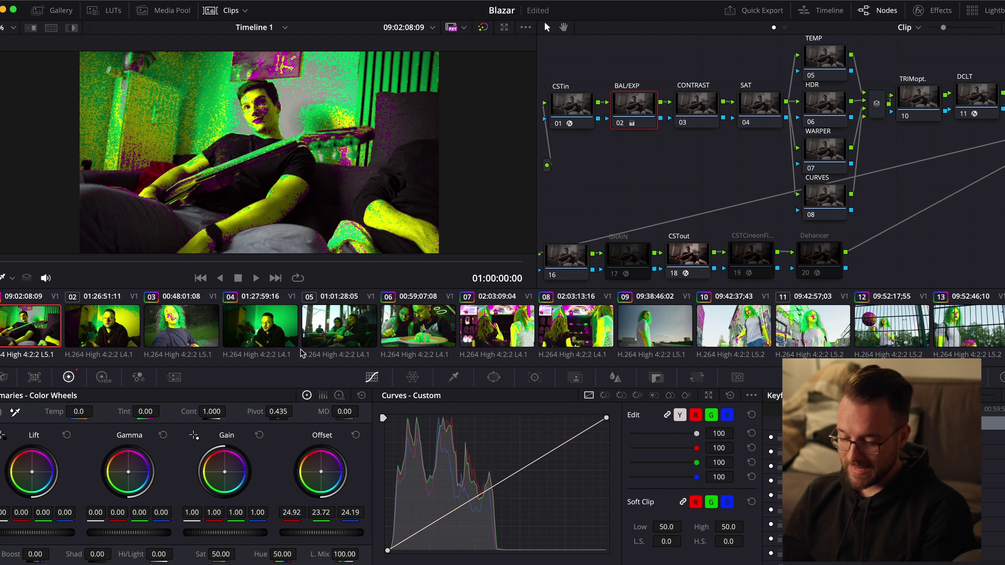
left_click(785, 27)
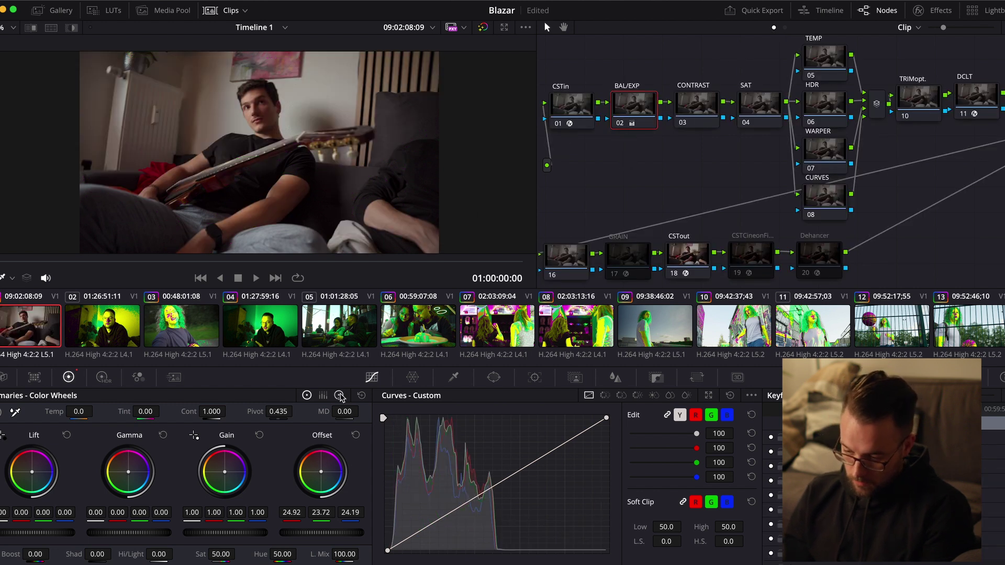
Step: Check clip 01 against the skin-tone overlay and refine its Offset to 24.47/23.46/24.09
left_click(785, 27)
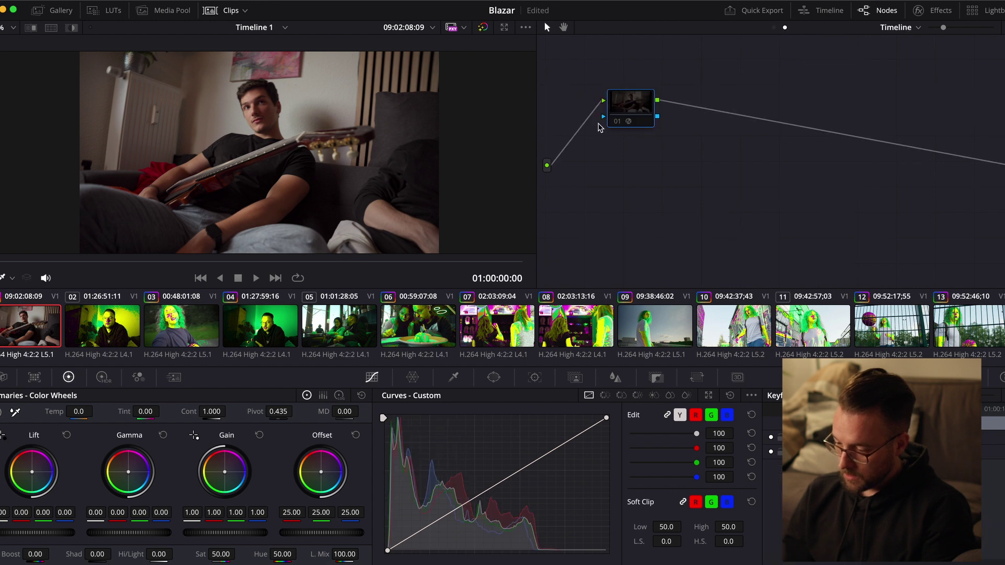
left_click(617, 122)
left_click(774, 27)
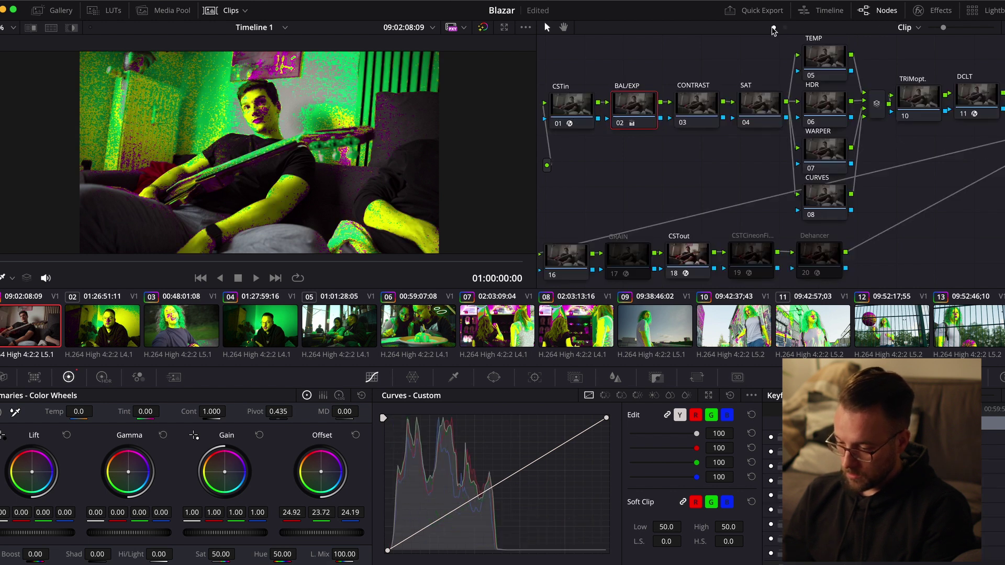
left_click_drag(321, 471, 322, 475)
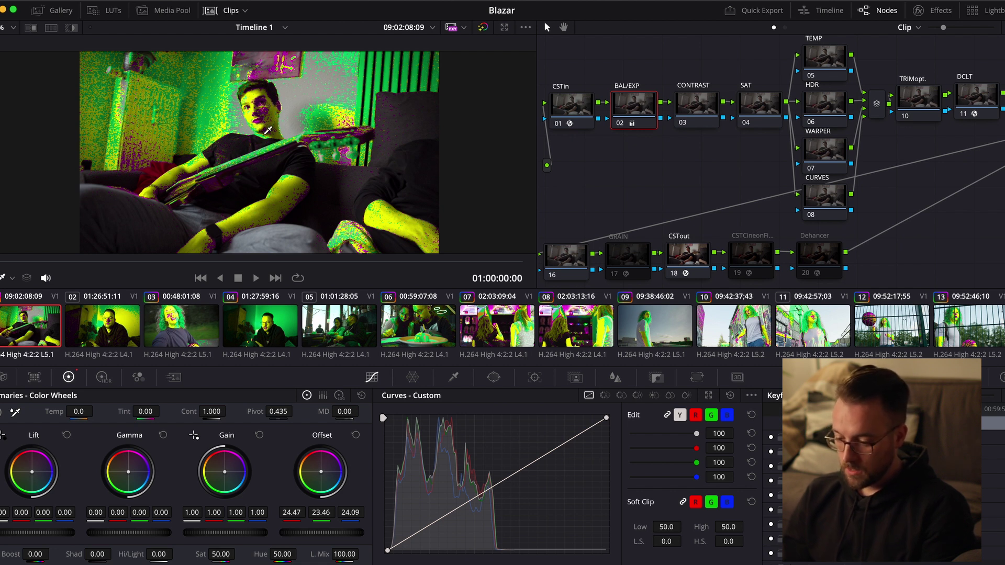
left_click(908, 27)
left_click(909, 51)
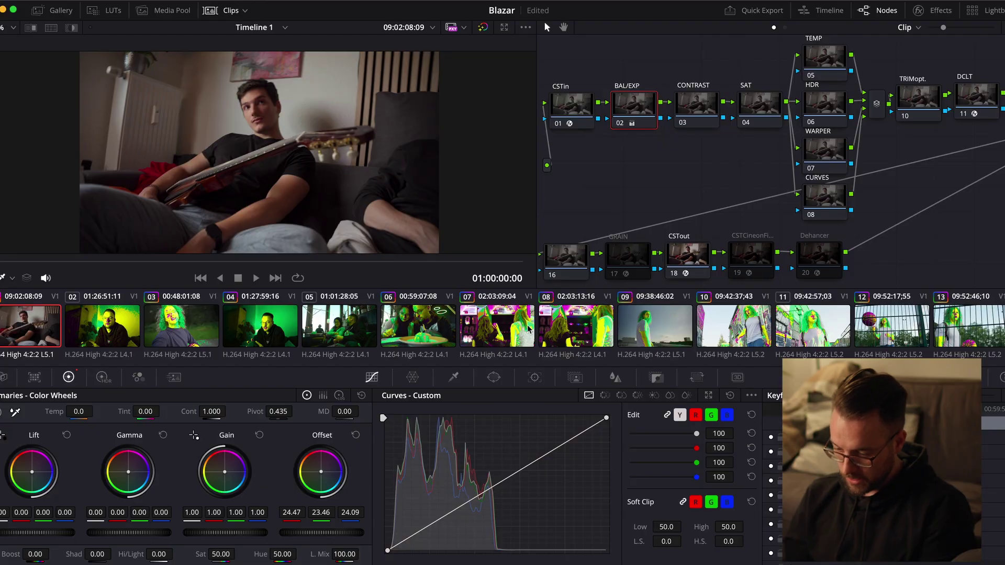
Step: Select clip 08, enable timeline skin-tone node 01, and return to clip 08's node tree
left_click(583, 333)
left_click(785, 27)
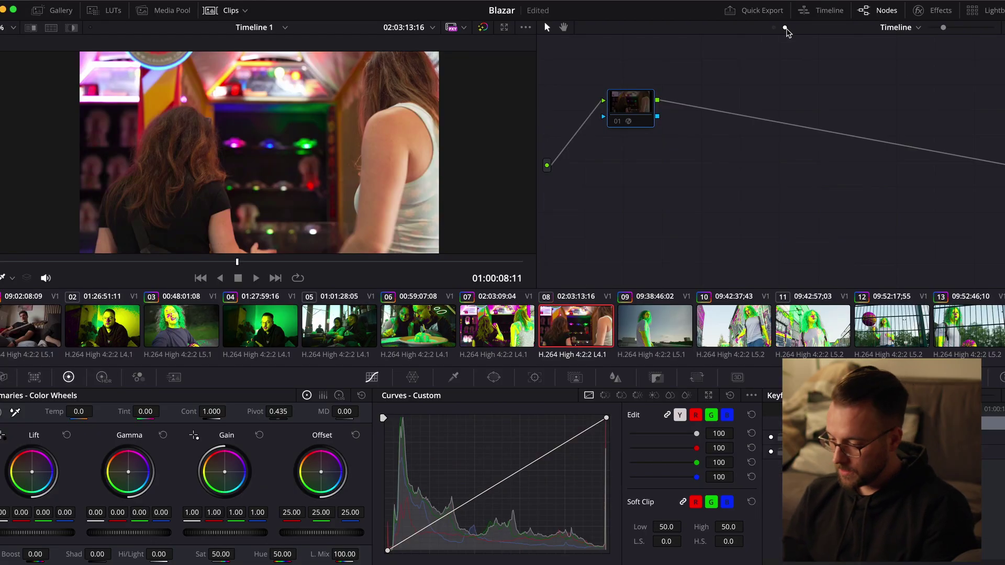
left_click(618, 125)
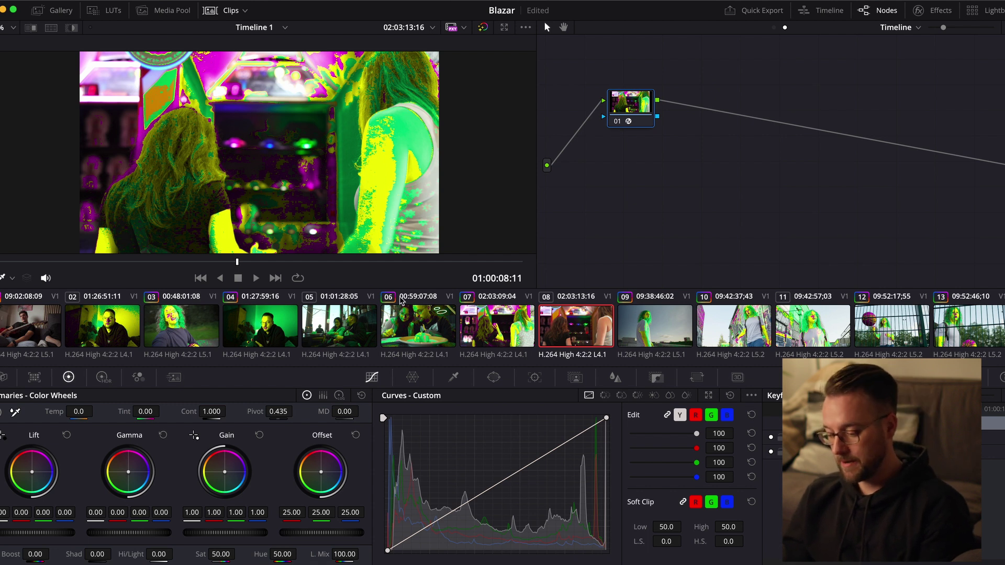
left_click(774, 27)
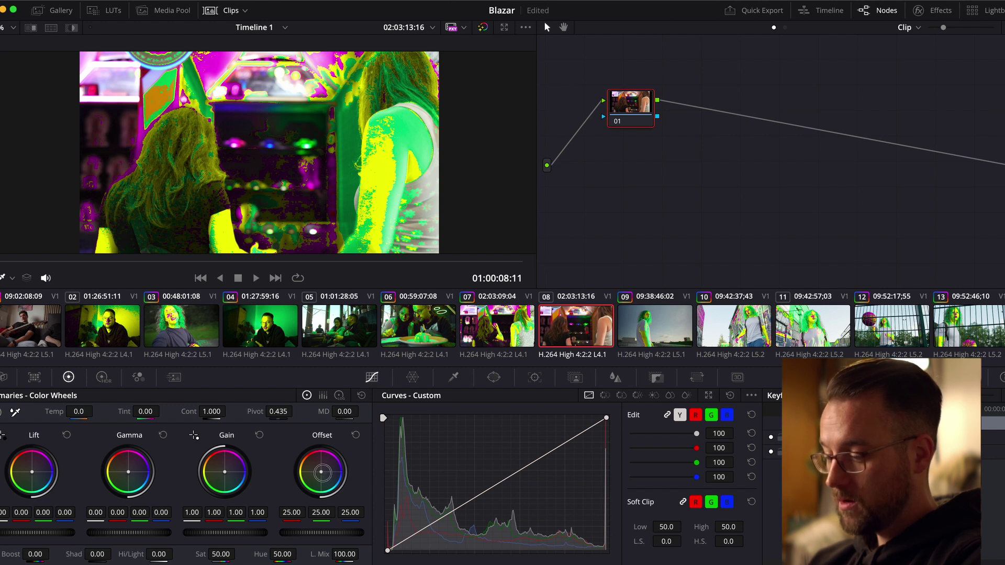
Step: Rebalance clip 08's Offset to 24.11/23.51/25.65, checking it against the timeline skin-tone overlay
left_click_drag(322, 472, 332, 461)
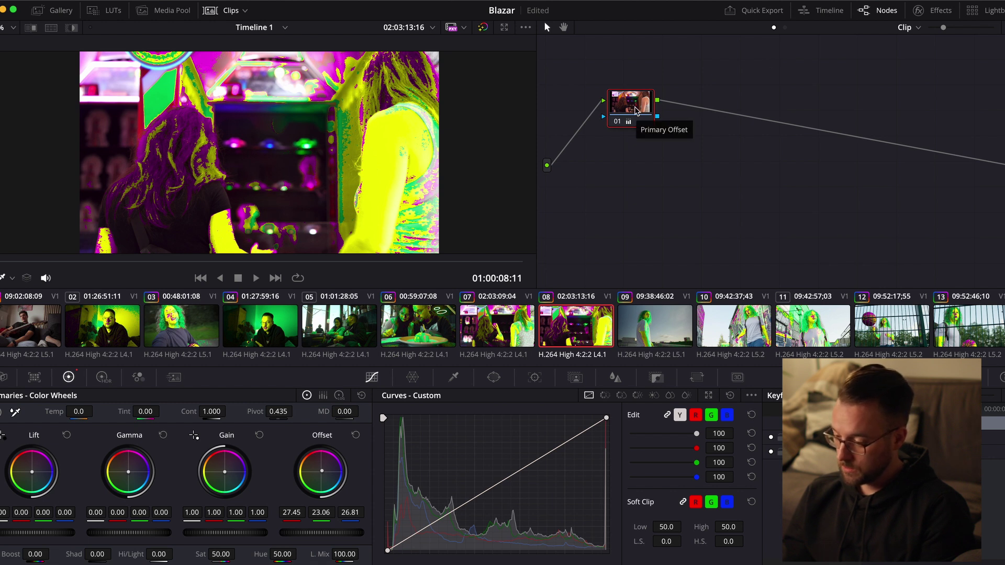
left_click(785, 27)
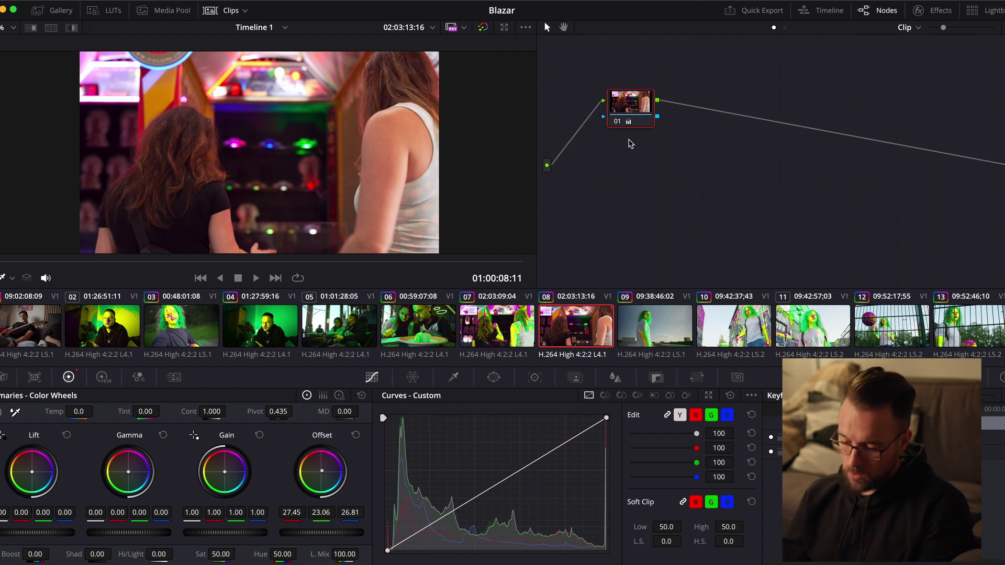
left_click(784, 28)
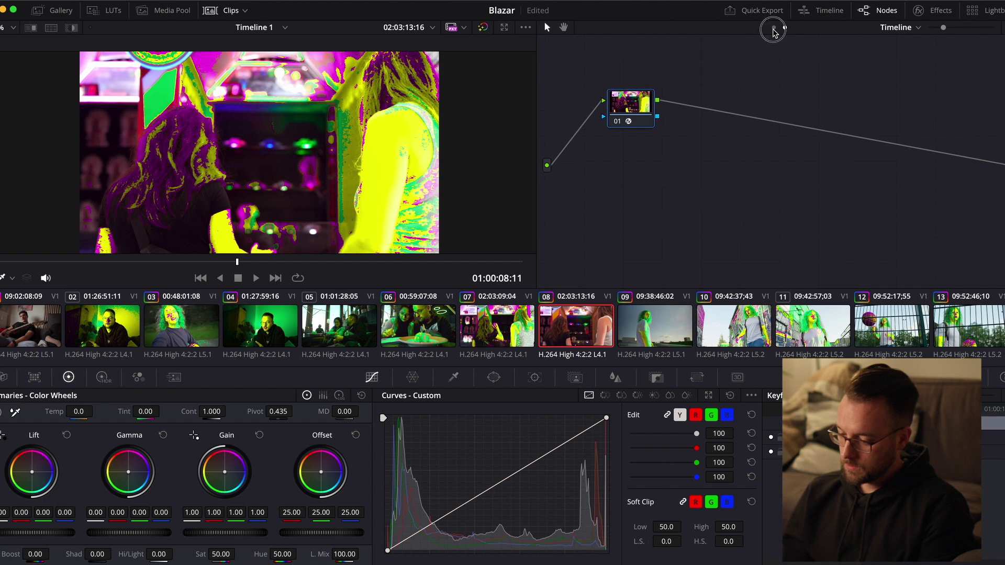
left_click(774, 27)
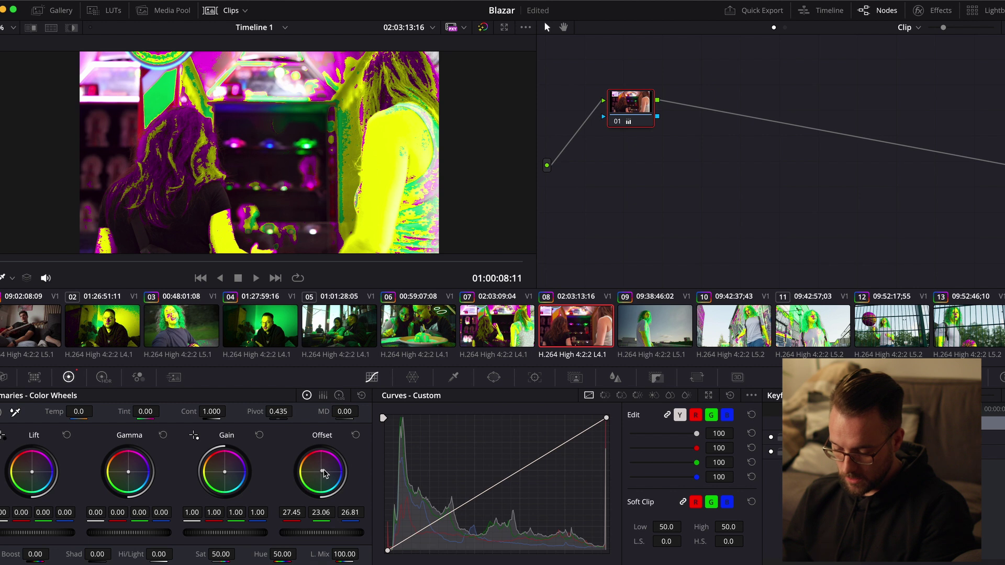
left_click_drag(322, 471, 323, 477)
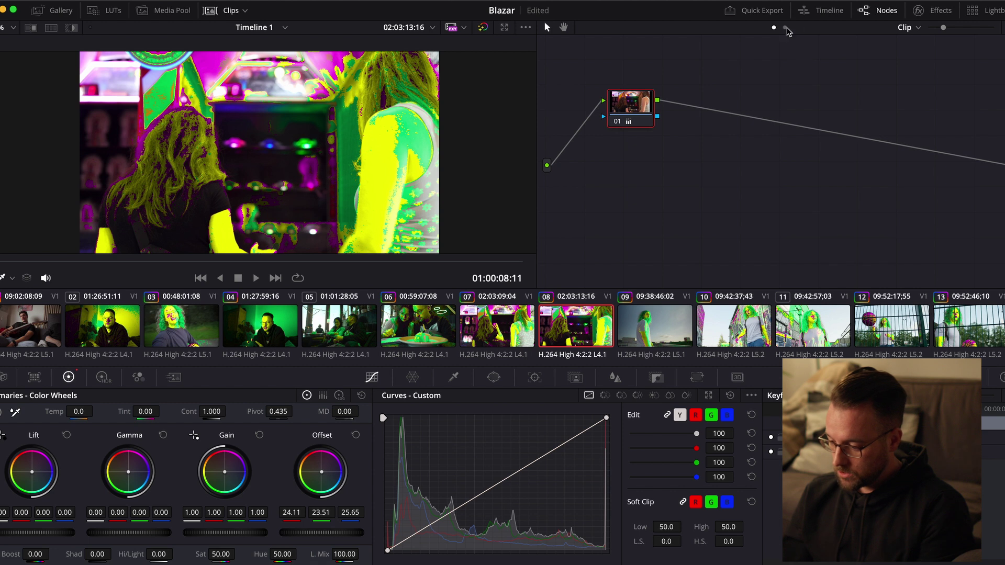
left_click(785, 27)
Step: Disable the timeline skin-tone node and return the node editor to the clip's own graph
left_click(617, 121)
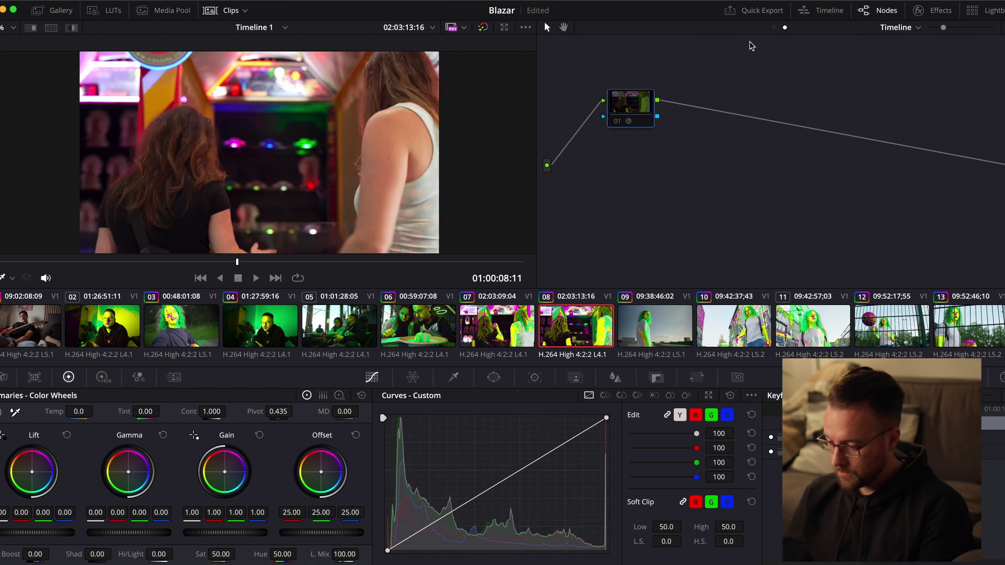
left_click(775, 27)
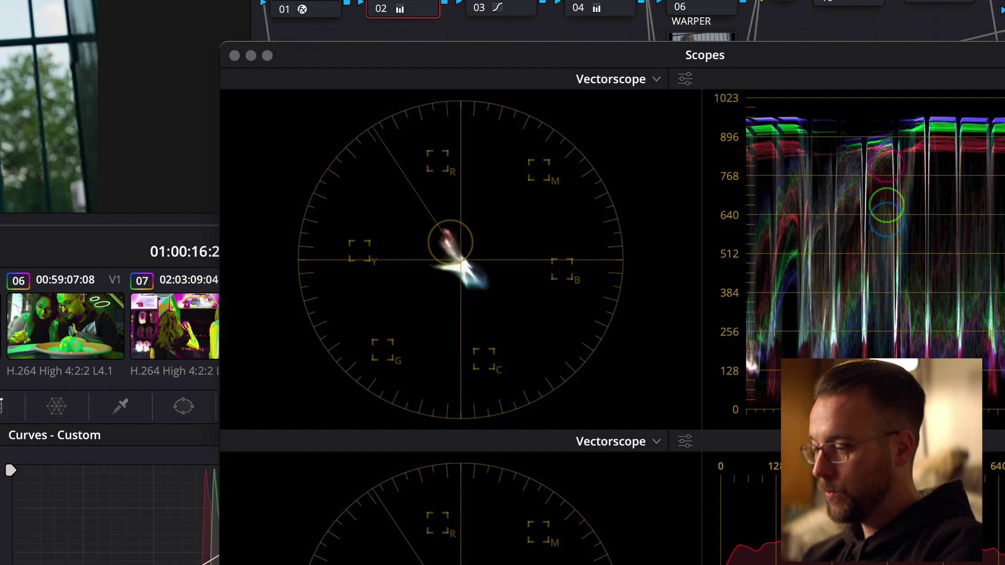
Step: Toggle node 02 off and on with Ctrl+D to compare the scopes, leaving it enabled
key("ctrl+d")
key("ctrl+d")
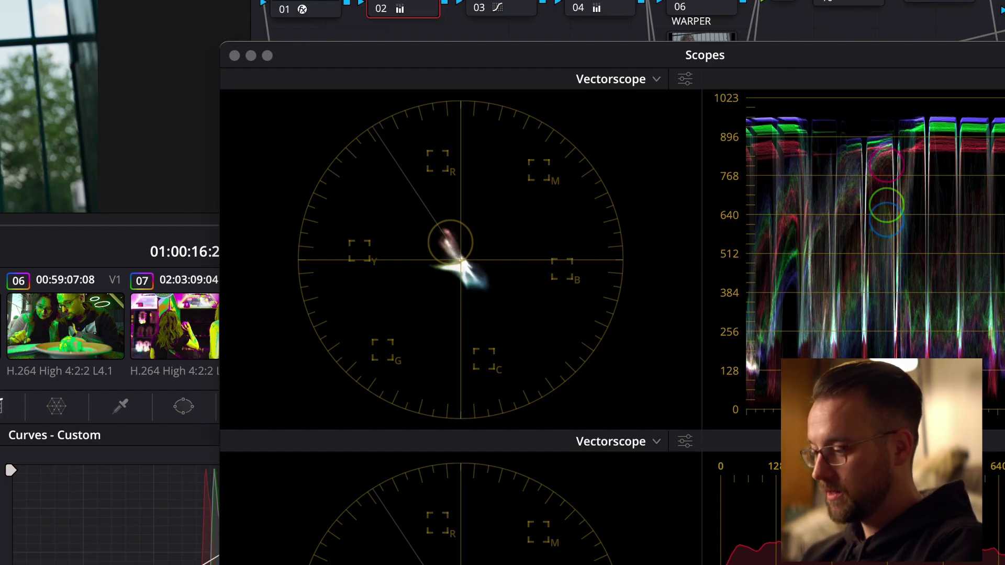
key("ctrl+d")
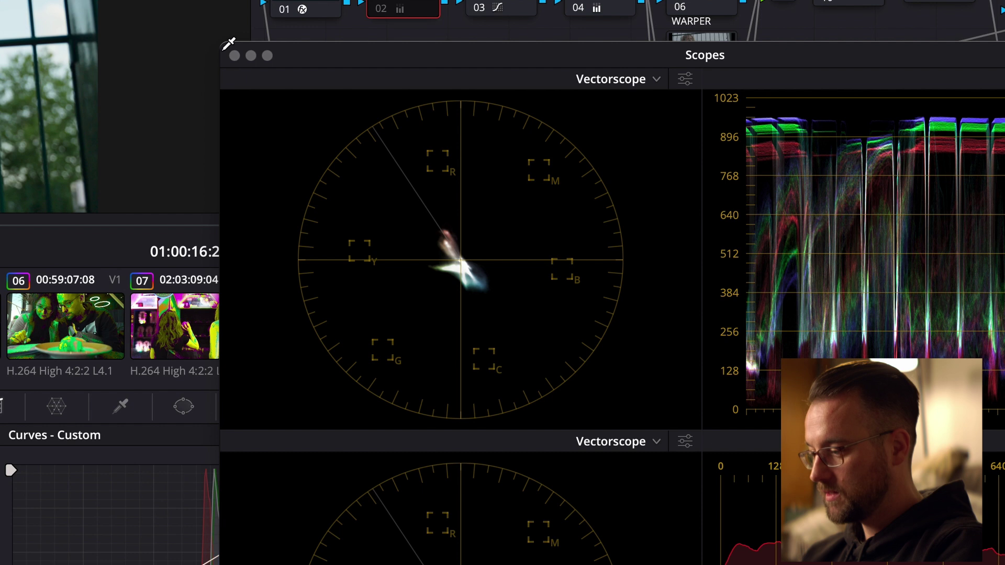
left_click_drag(220, 97, 17, 69)
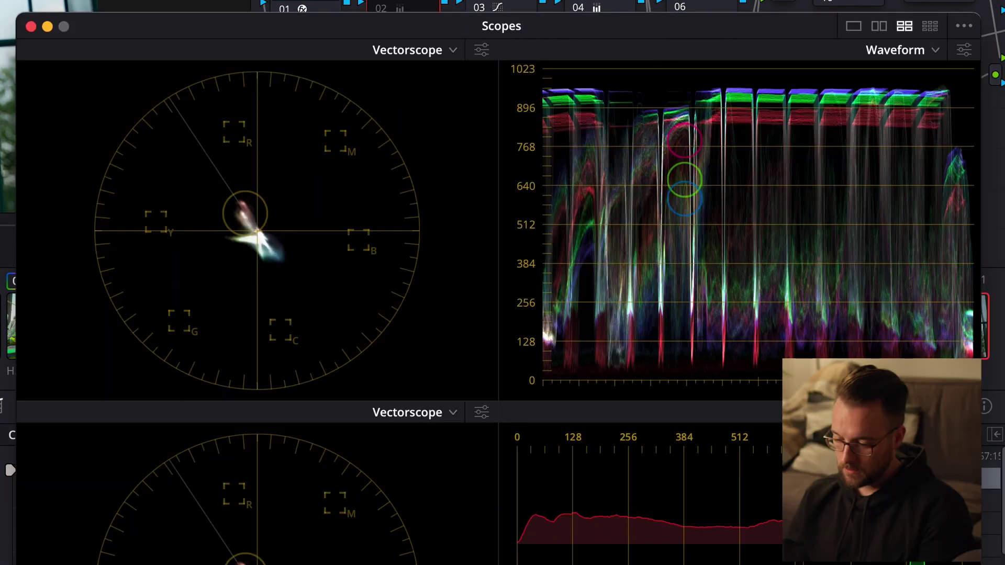
key("ctrl+d")
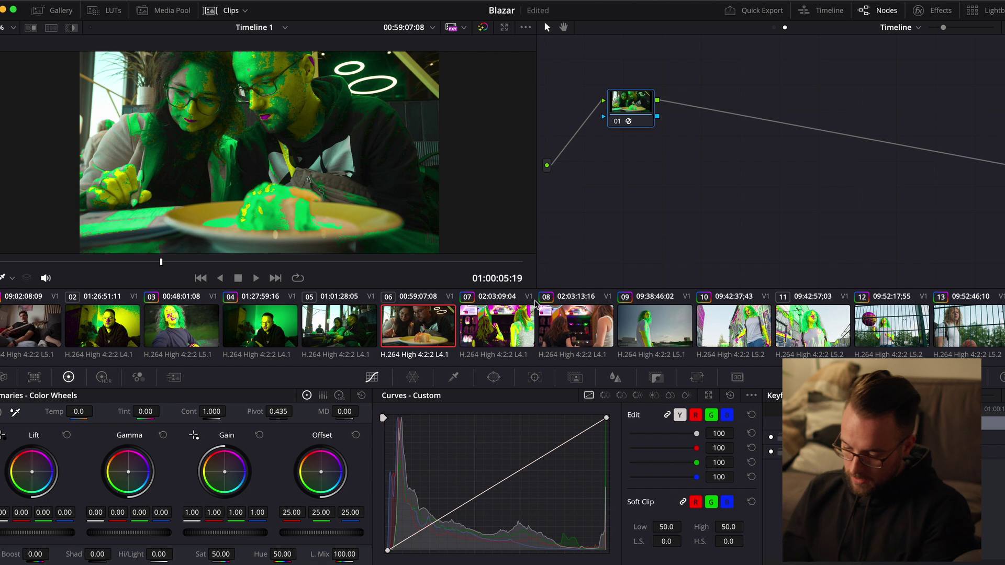
Step: On clip 06's own nodes, shift the Offset balance and sample the viewer to add curve points
left_click(776, 29)
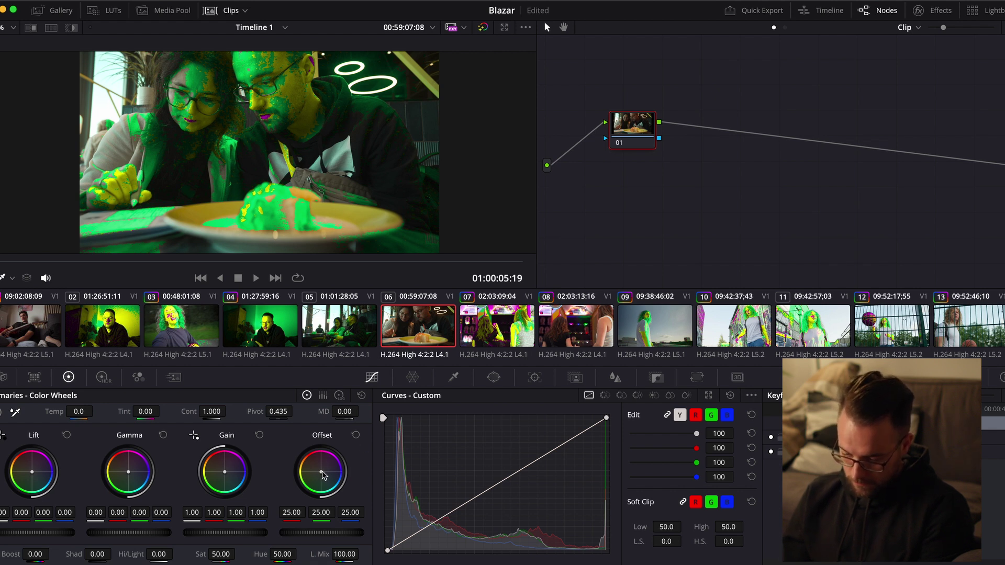
left_click_drag(322, 473, 325, 465)
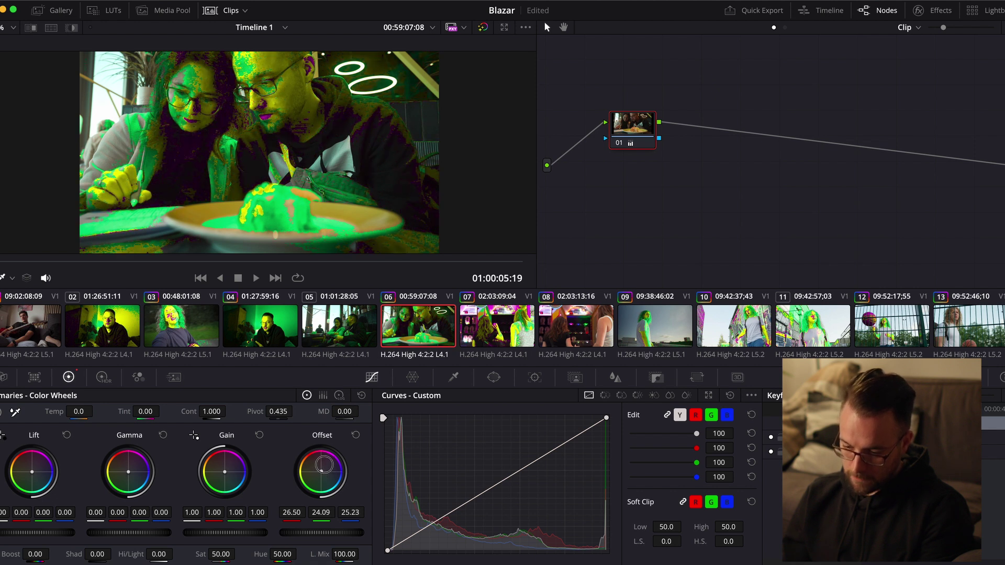
left_click_drag(324, 465, 324, 466)
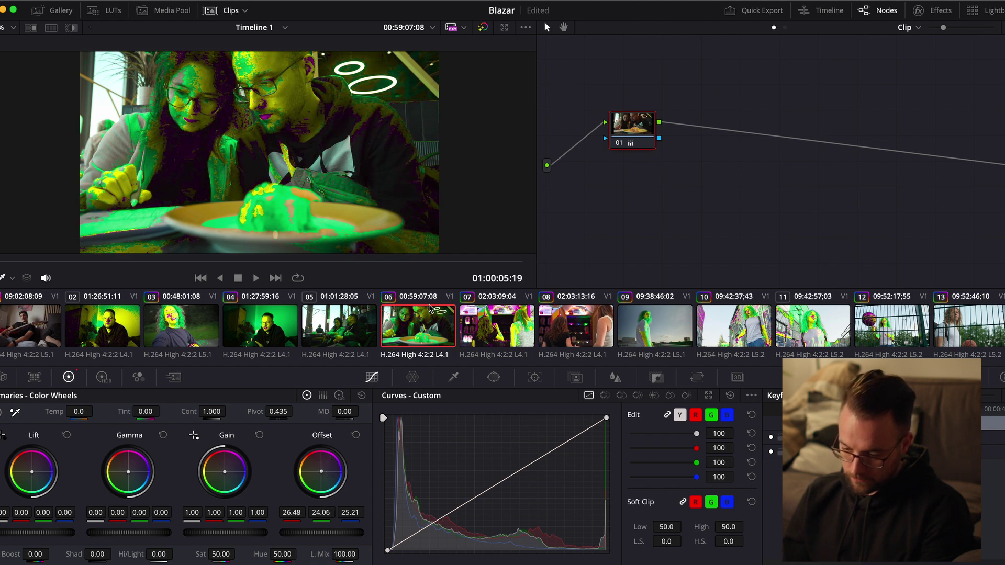
left_click(383, 108)
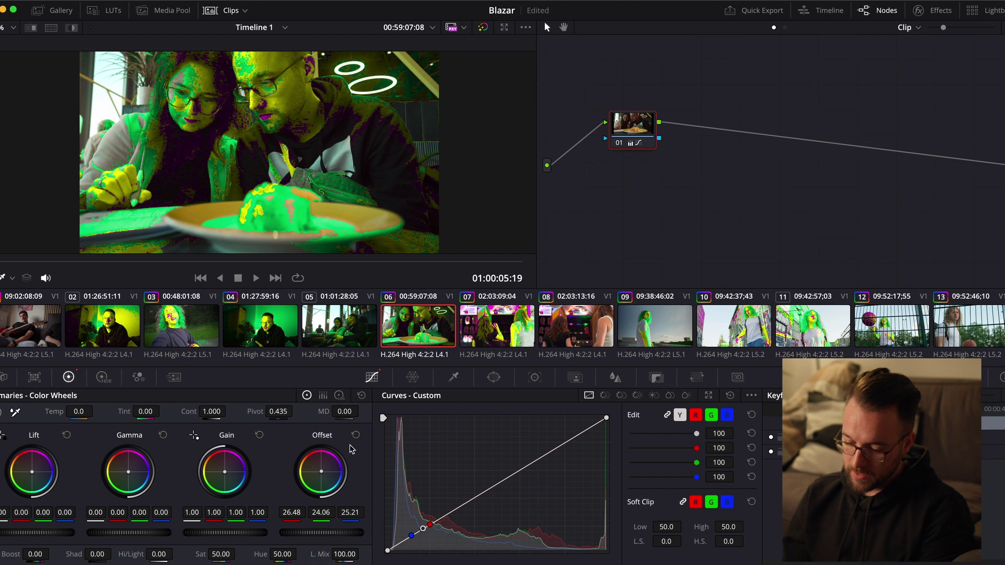
Step: Compare without the skin-tone overlay, re-enable it, nudge Offset to 26.05/24.05/24.93, and save
left_click(785, 27)
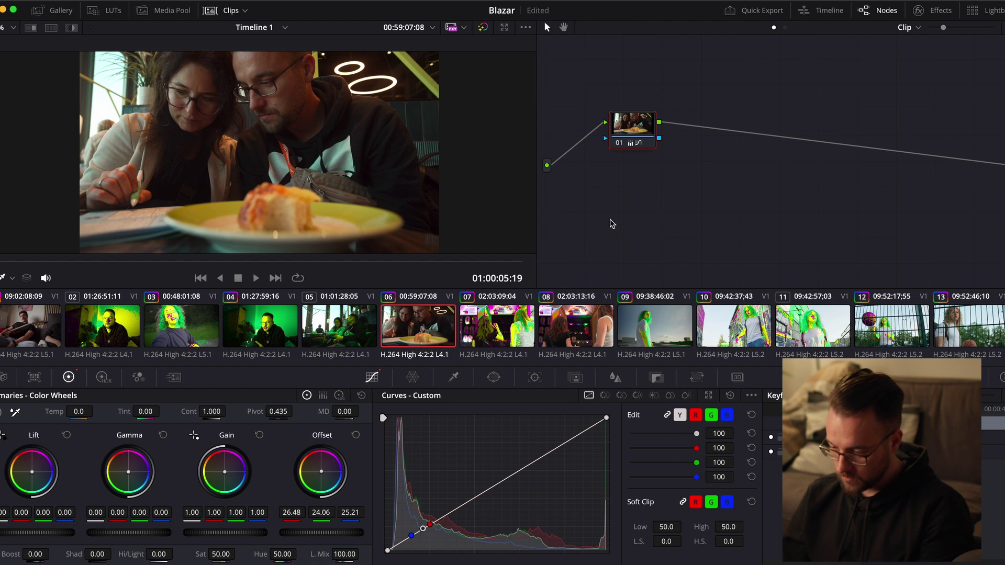
key("shift+d")
left_click_drag(321, 472, 321, 473)
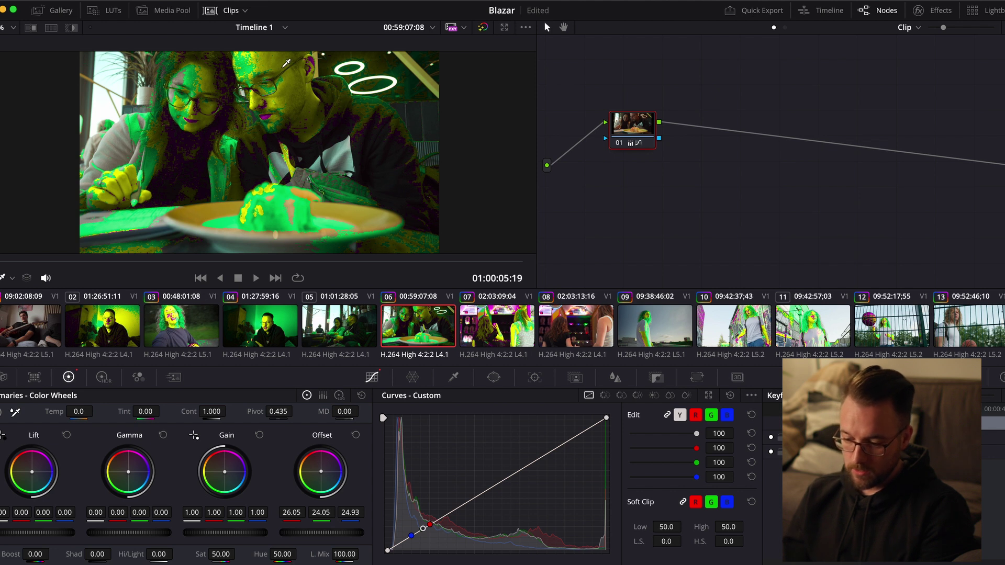
key("super+s")
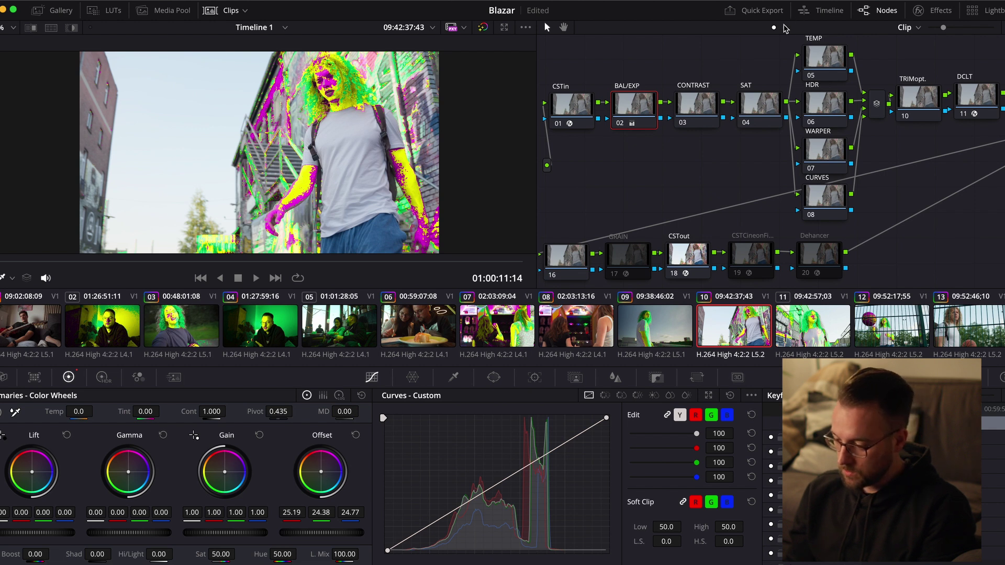
Step: Show the timeline-level node graph for clip 10
left_click(785, 27)
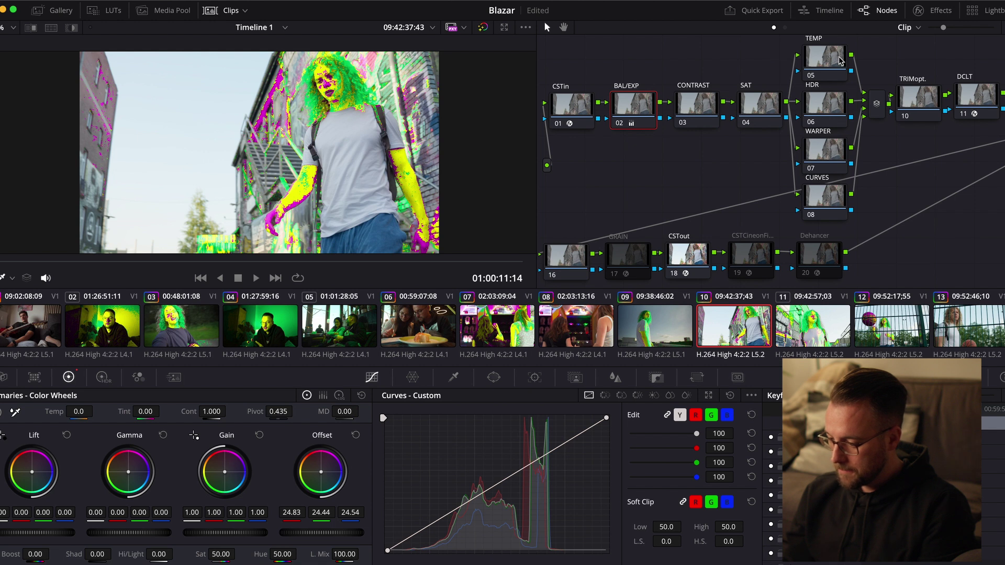
Step: Set the node editor to Timeline, showing the single skin-tone node 01
left_click(785, 27)
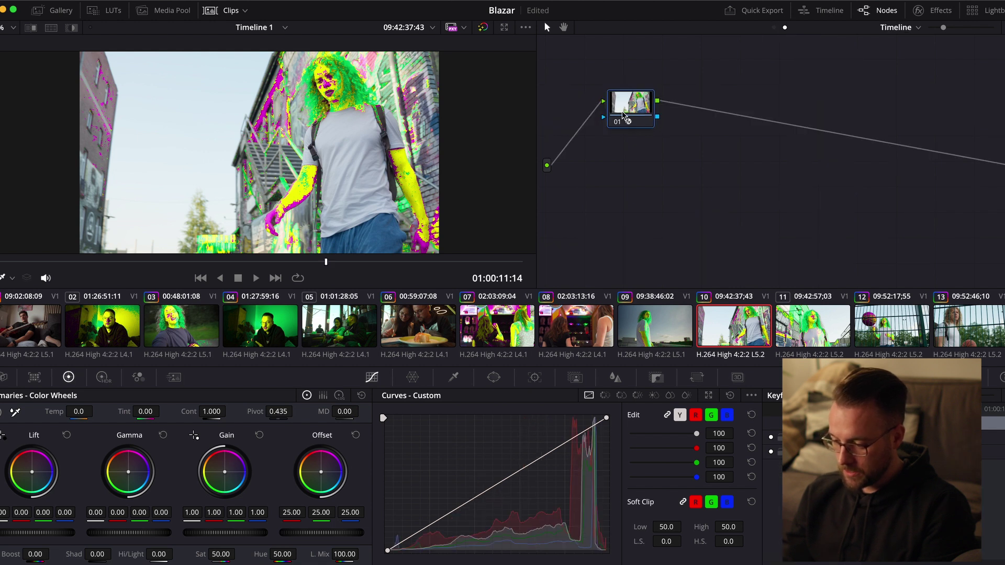
Step: Toggle the timeline skin-tone node with Ctrl+D and bring up the Lightbox of all clips
key("ctrl+d")
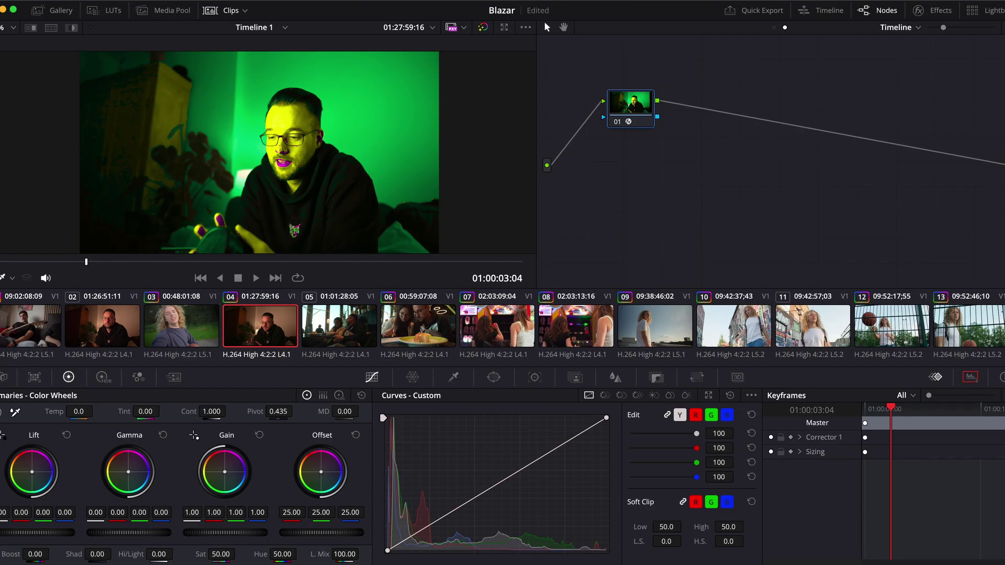
left_click(996, 15)
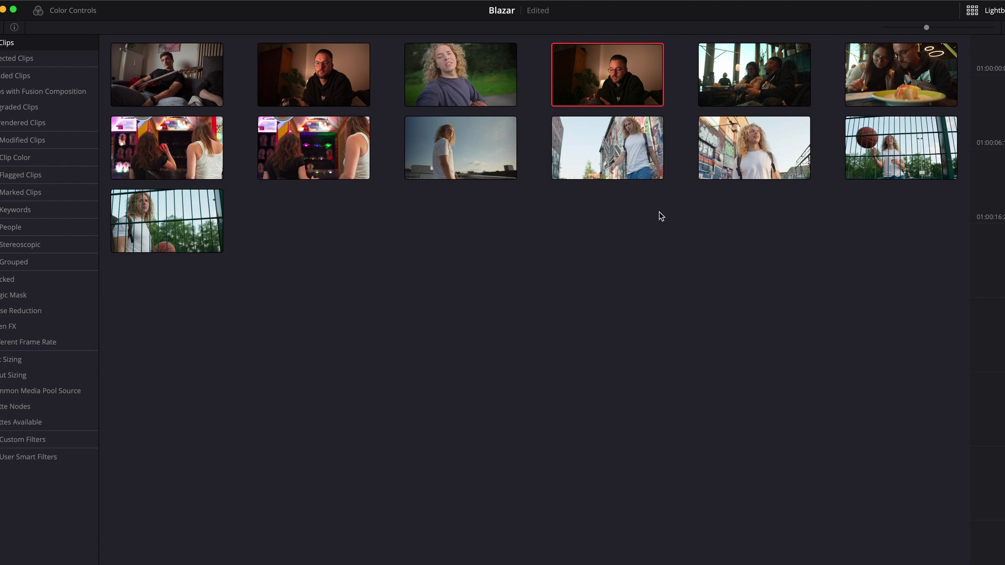
Step: Update All Thumbnails so all 13 Lightbox clips show the green skin-tone overlay
right_click(603, 98)
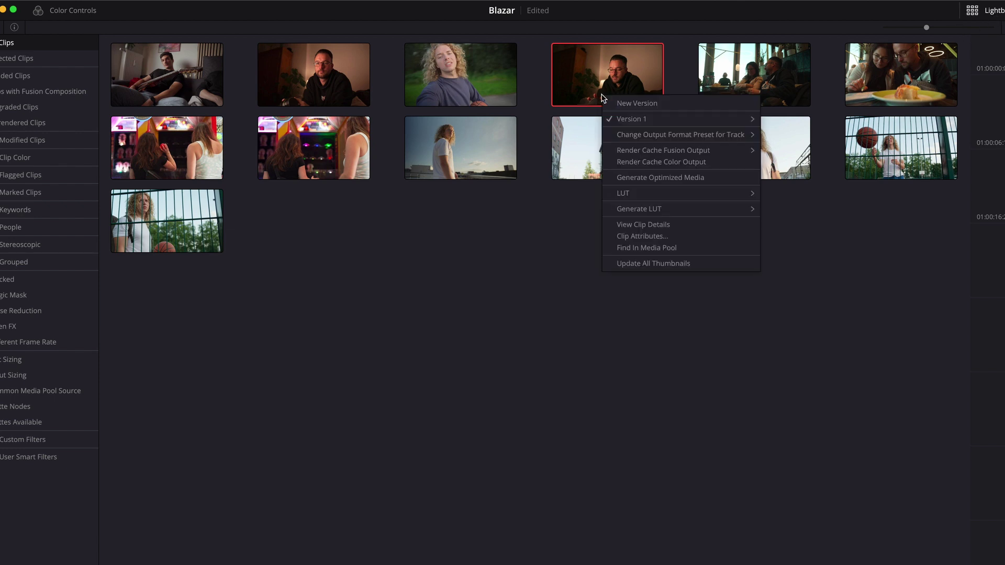
left_click(635, 263)
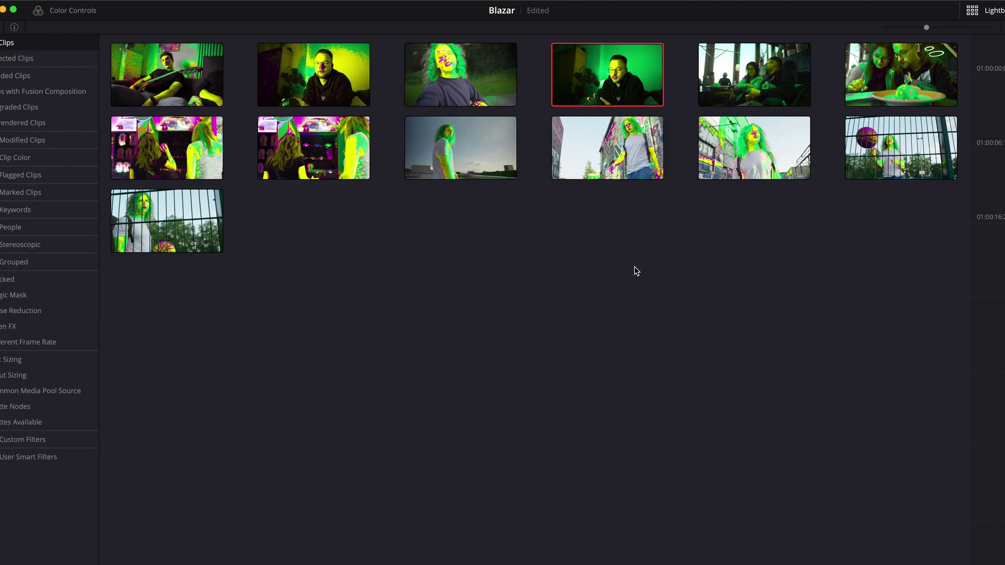